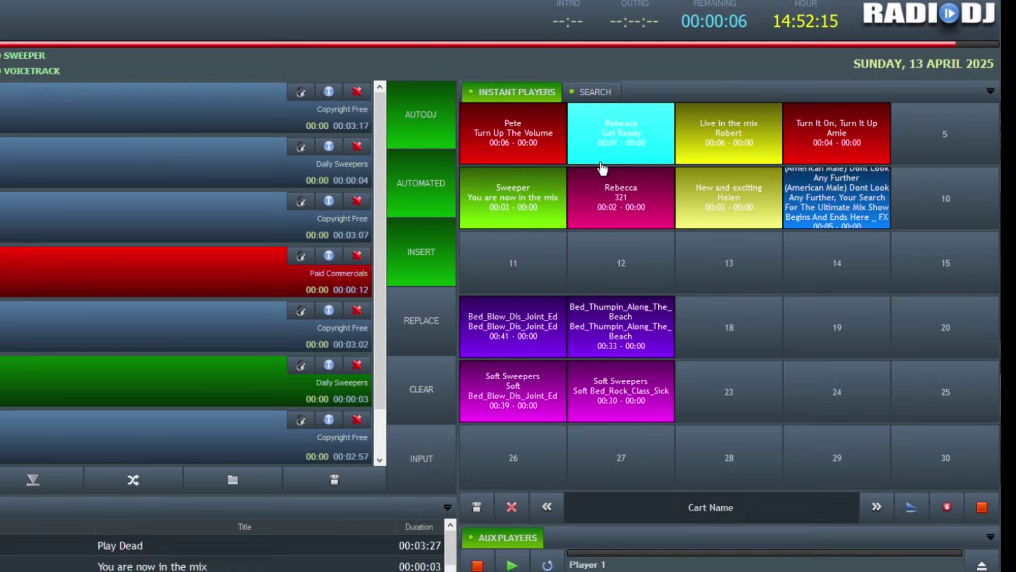
Step: Play the Pete 'Turn Up The Volume' instant player cart
click(532, 146)
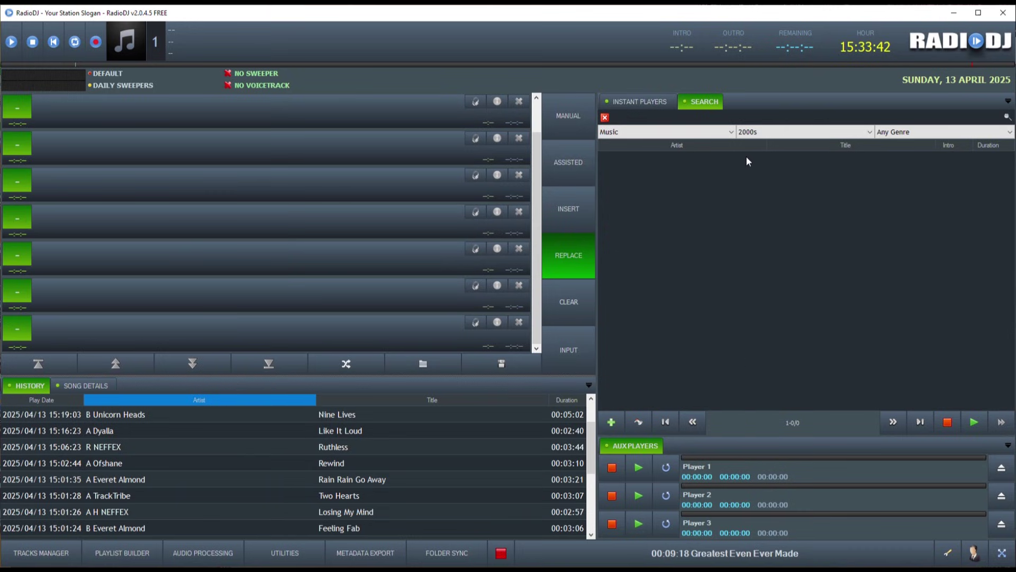
Step: Widen the playlist, give it taller rows over a shorter History, then widen Search again
drag(597, 189, 707, 183)
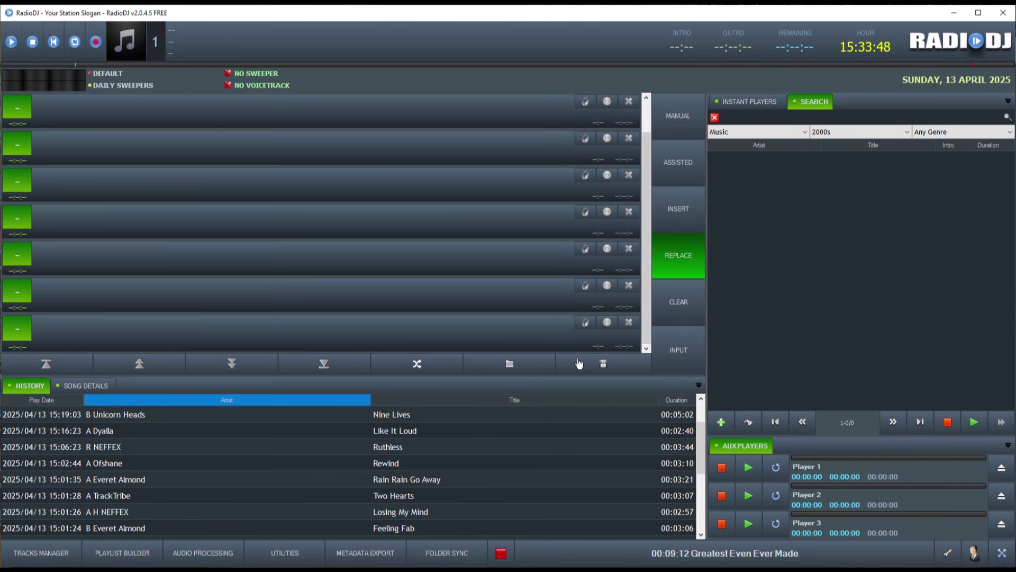
drag(582, 375, 576, 400)
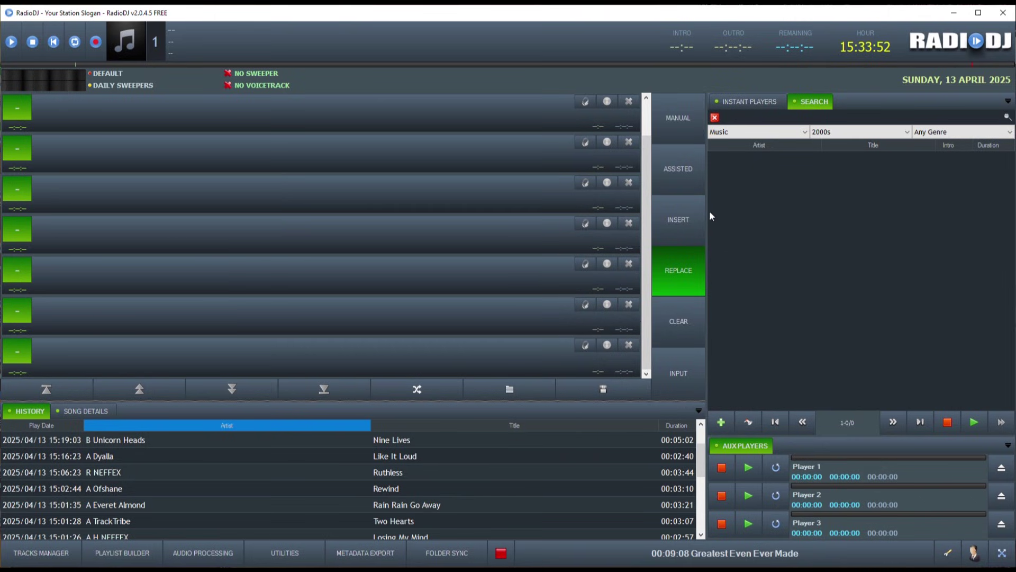
drag(706, 213, 579, 223)
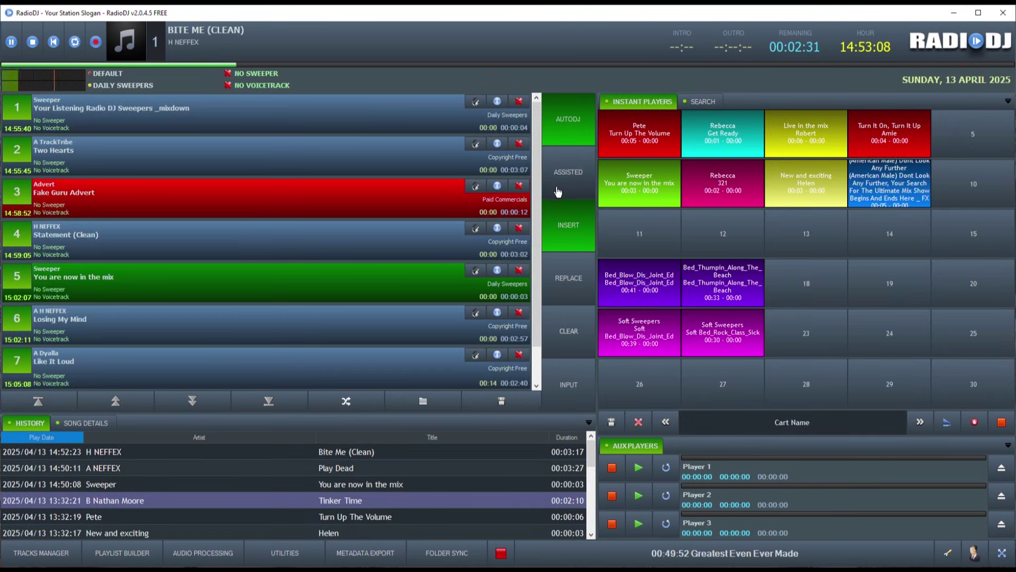
Step: Switch AutoDJ off into Manual mode, then turn AutoDJ back on
click(577, 123)
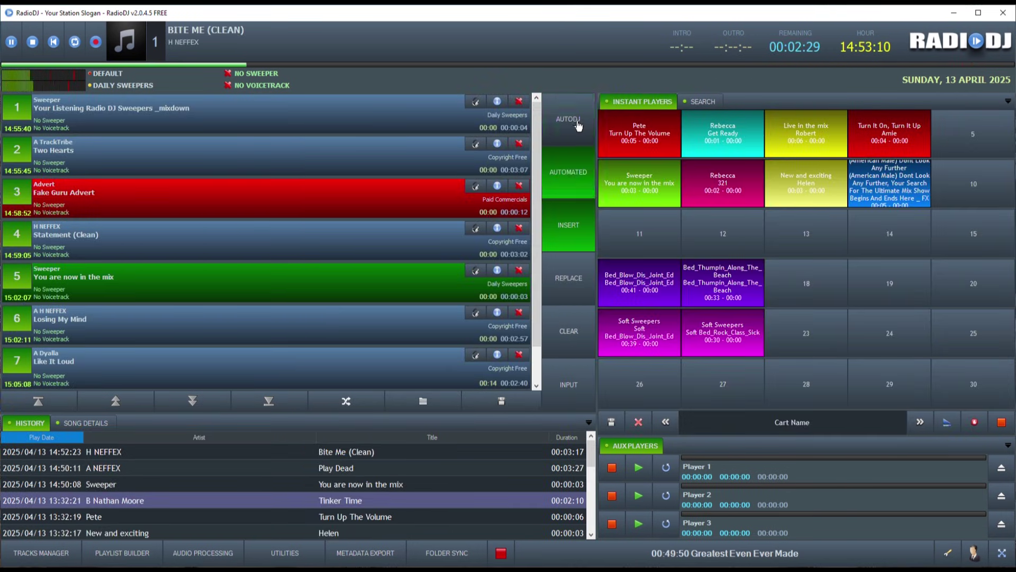
click(578, 125)
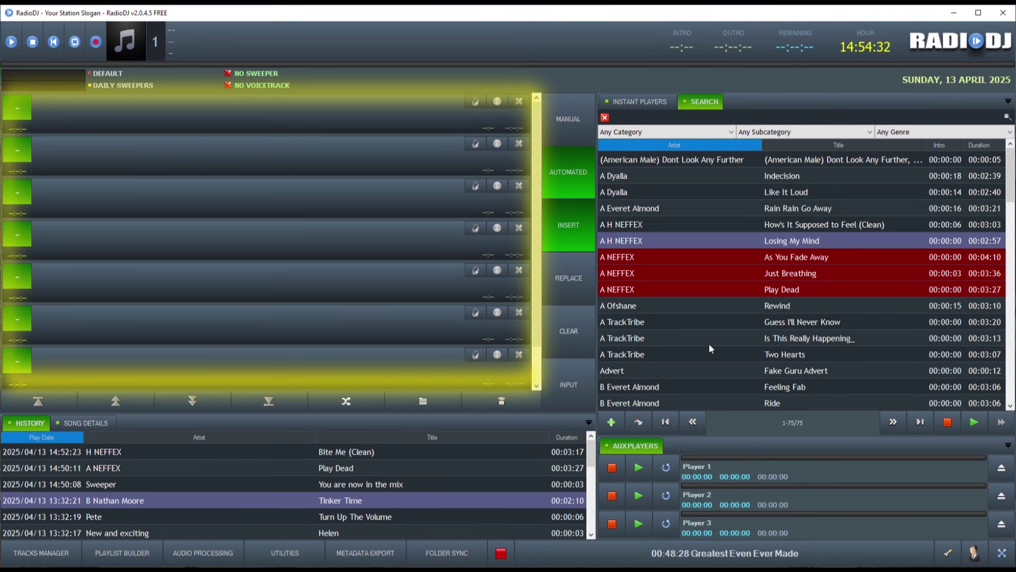
Step: Queue Just Breathing, Rain Rain Go Away, Feeling Fab and Is This Really Happening_, enable AutoDJ, open Tracks Manager
click(681, 272)
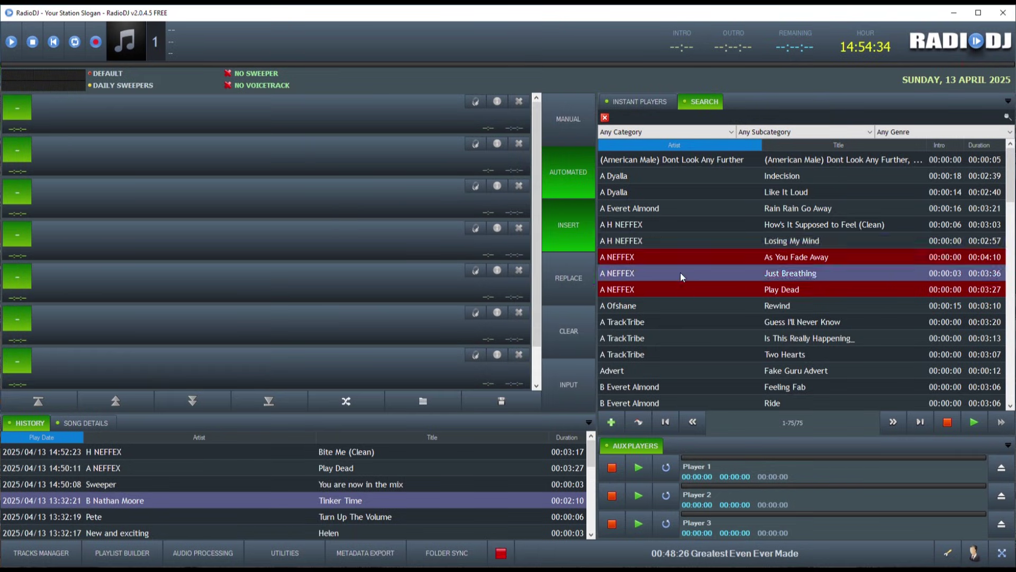
drag(178, 116, 178, 117)
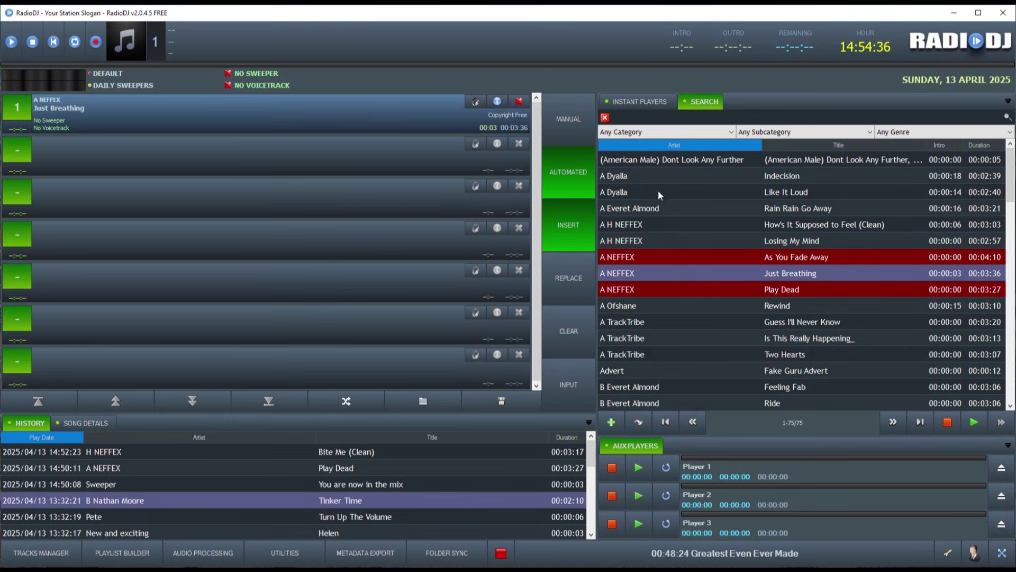
drag(747, 212, 279, 218)
drag(201, 198, 201, 198)
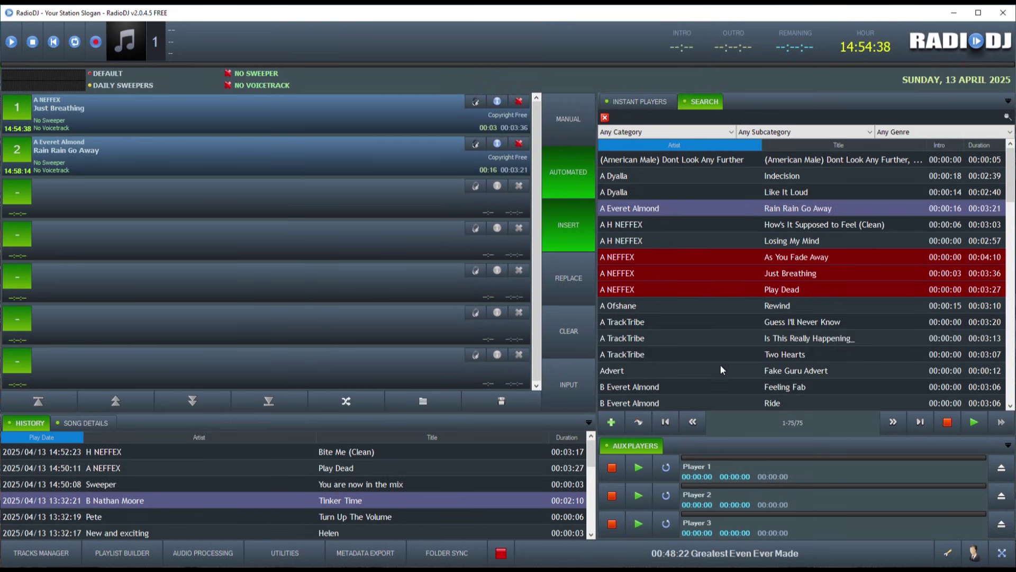
drag(732, 387, 300, 256)
drag(710, 338, 275, 239)
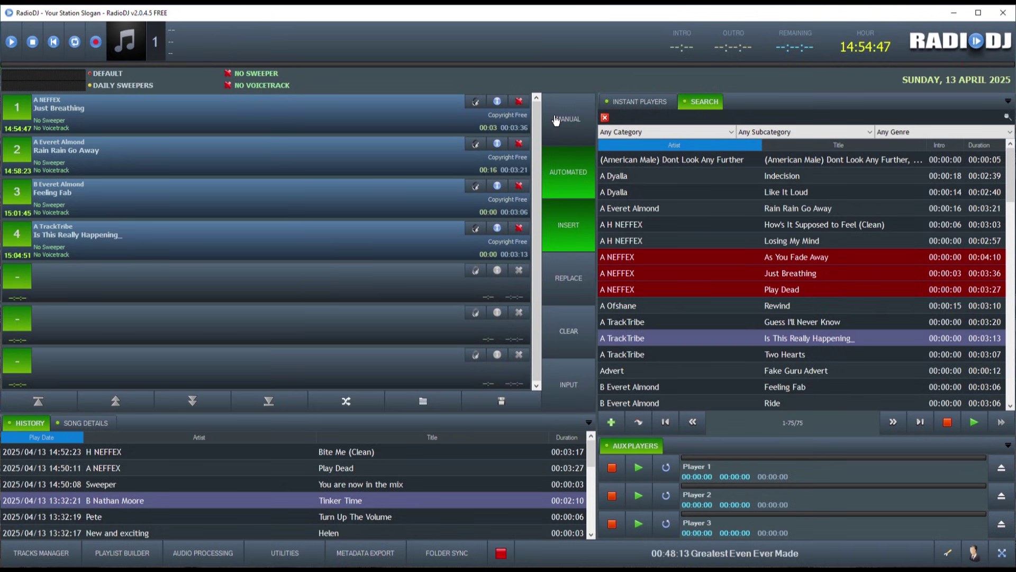
click(568, 119)
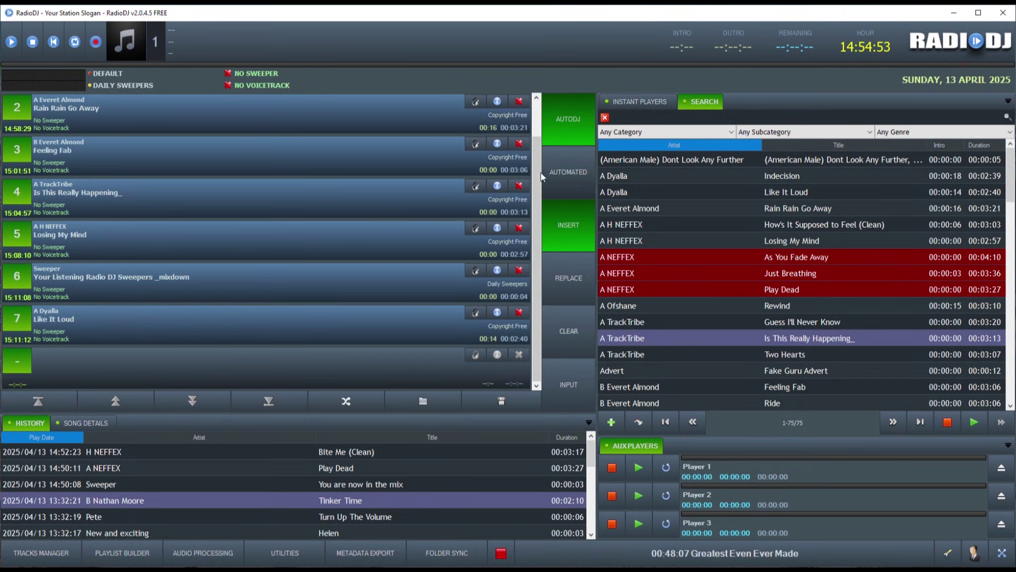
click(44, 553)
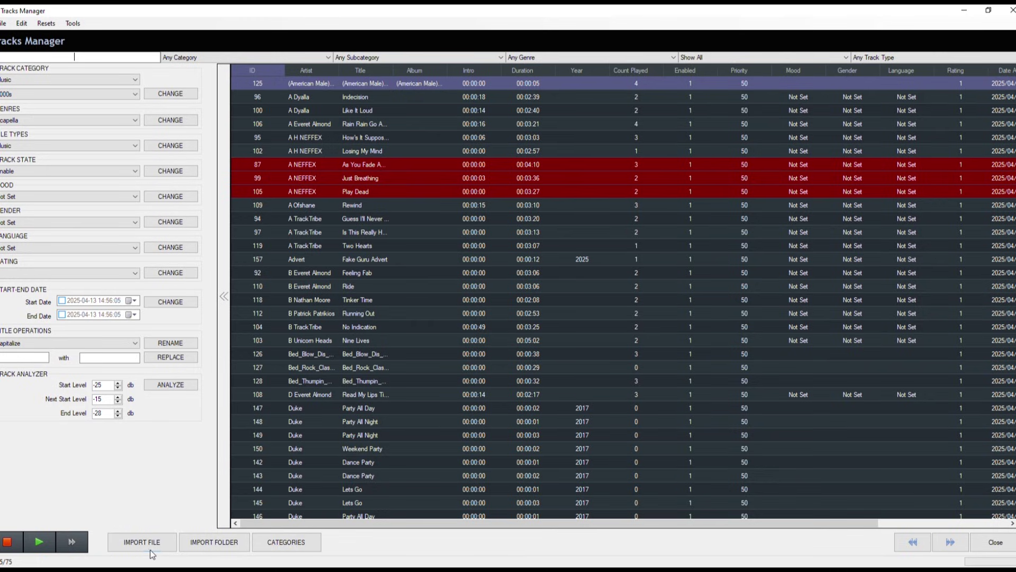
Step: In Tracks Manager, view the Import Folder settings without importing, then check the category filter list
click(205, 544)
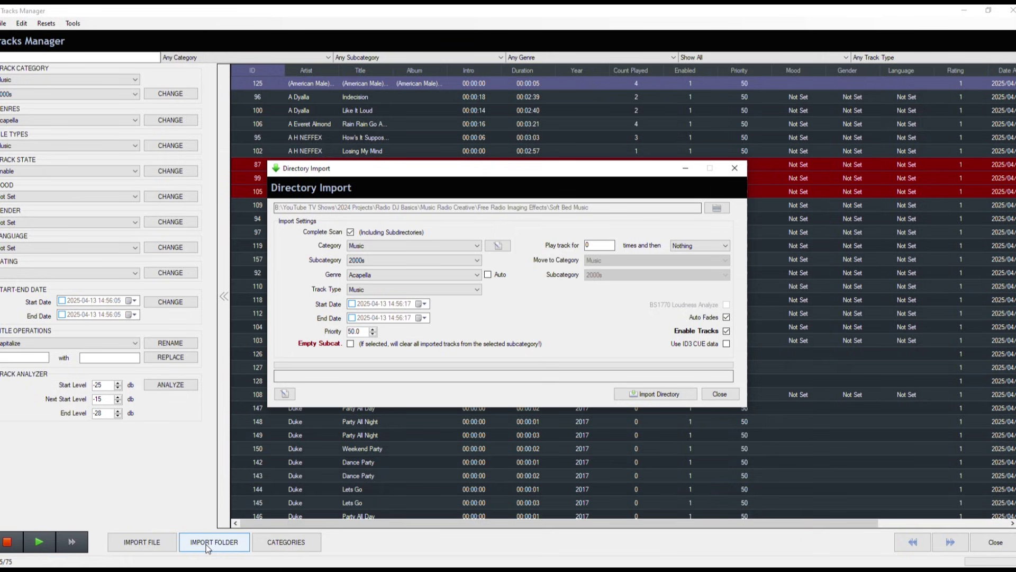
click(721, 395)
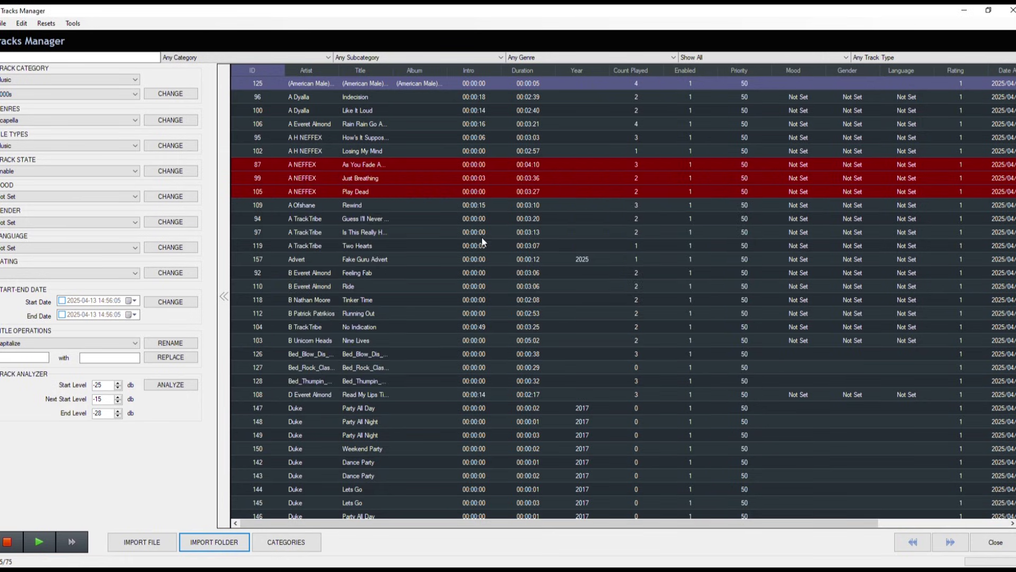
click(290, 59)
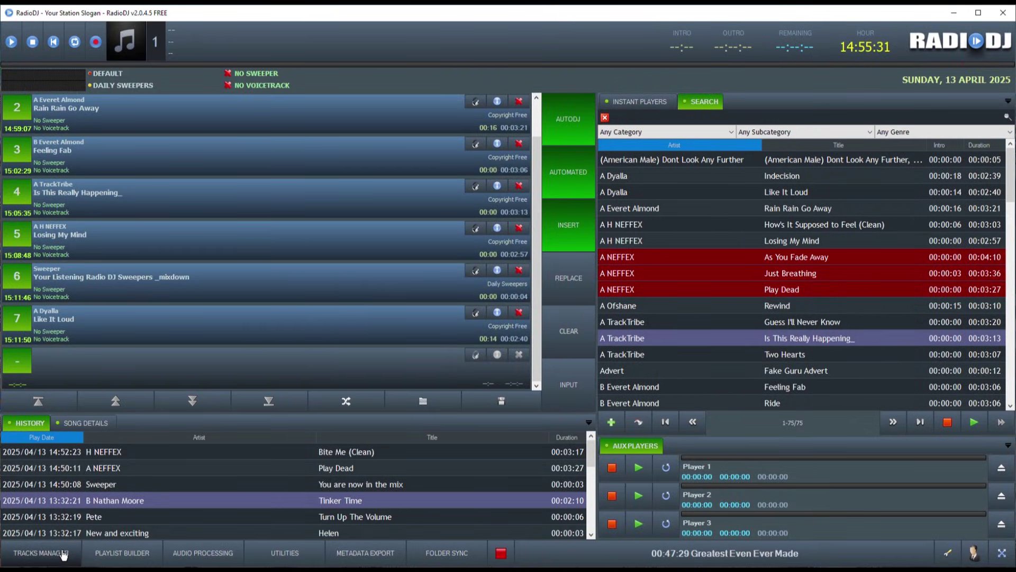
Step: After Tracks Manager is denied, dismiss the warning and log in with the administrator username and password
click(53, 552)
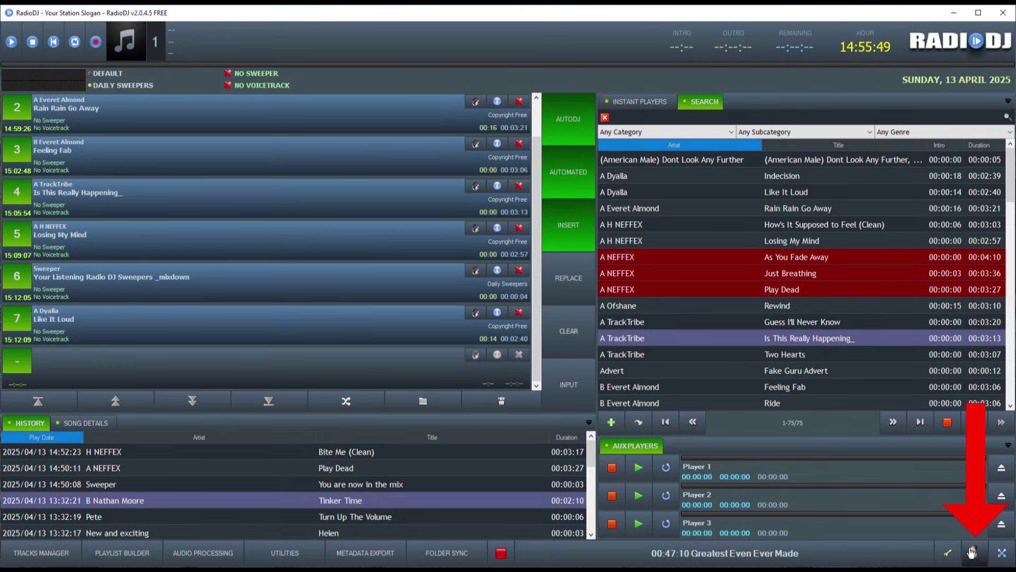
click(974, 553)
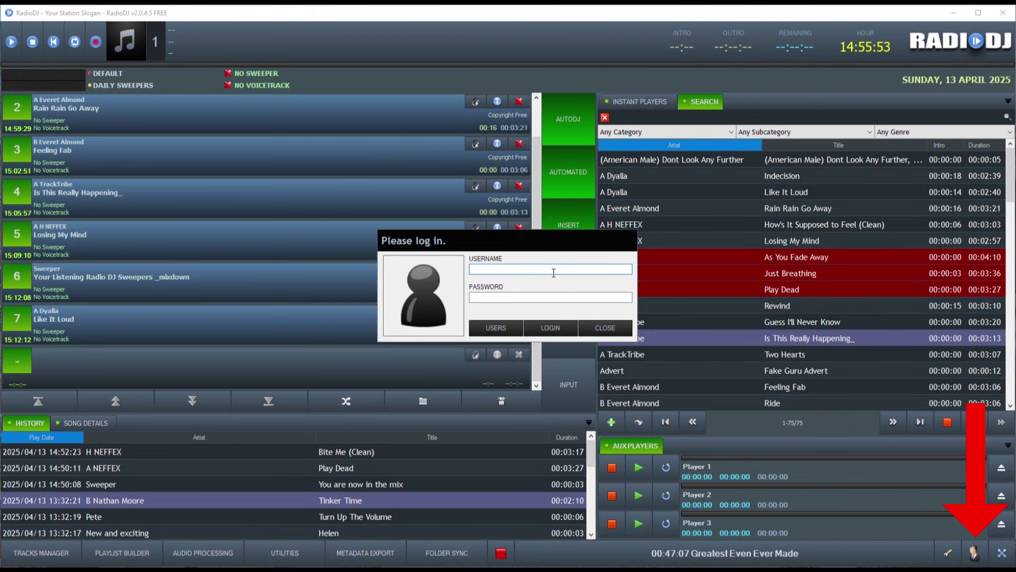
text(admin)
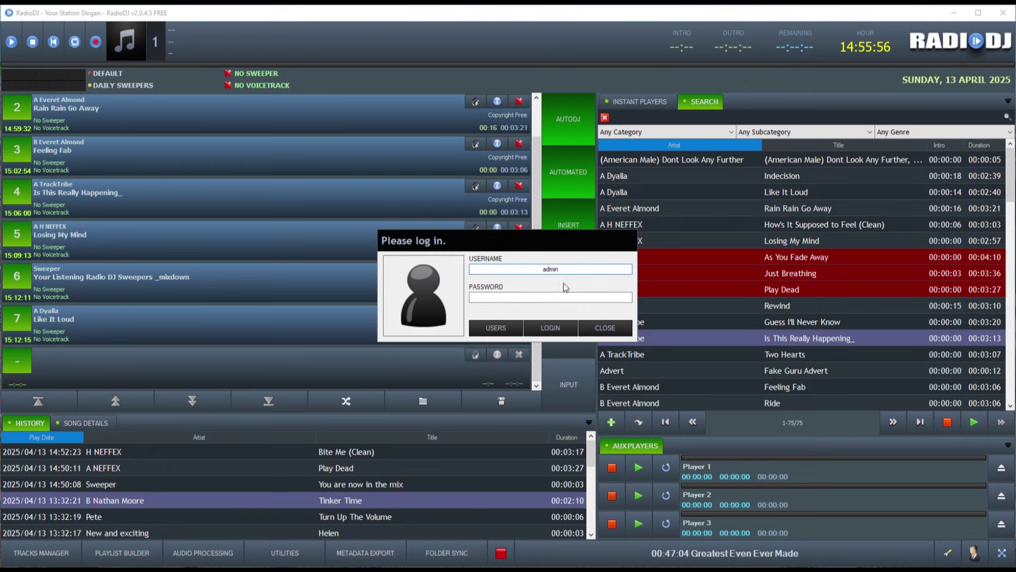
click(560, 297)
click(553, 328)
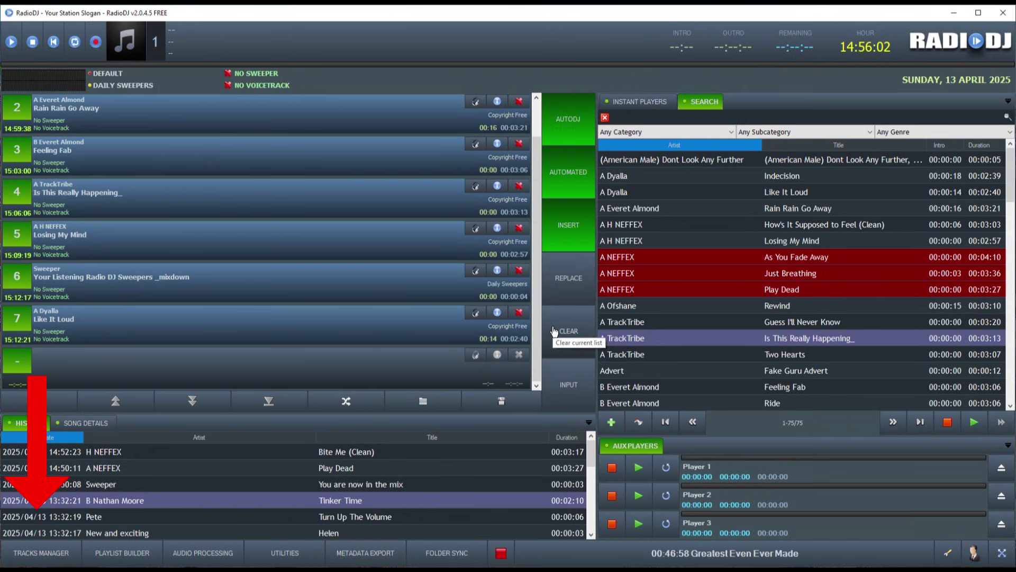
click(43, 554)
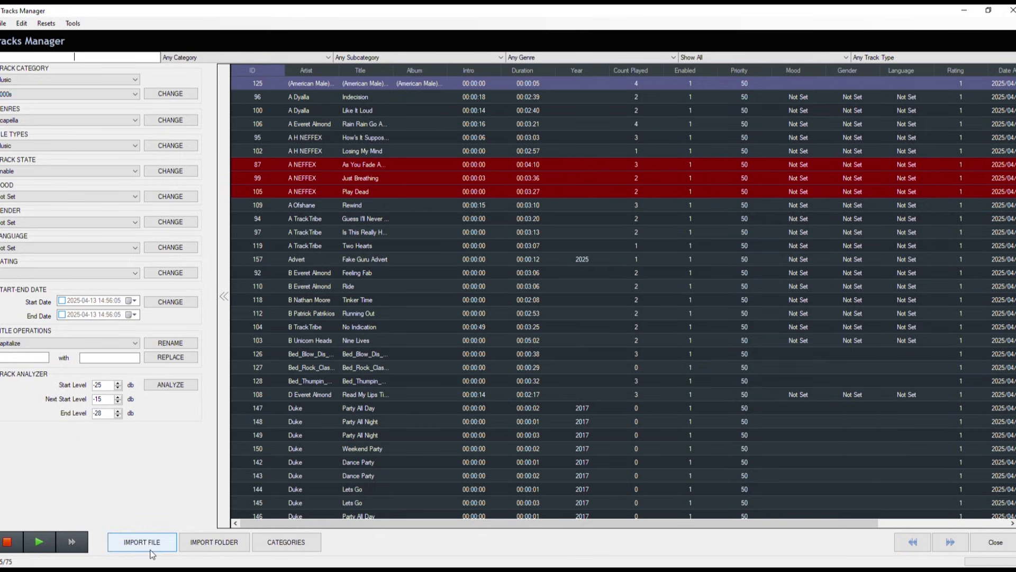
click(205, 544)
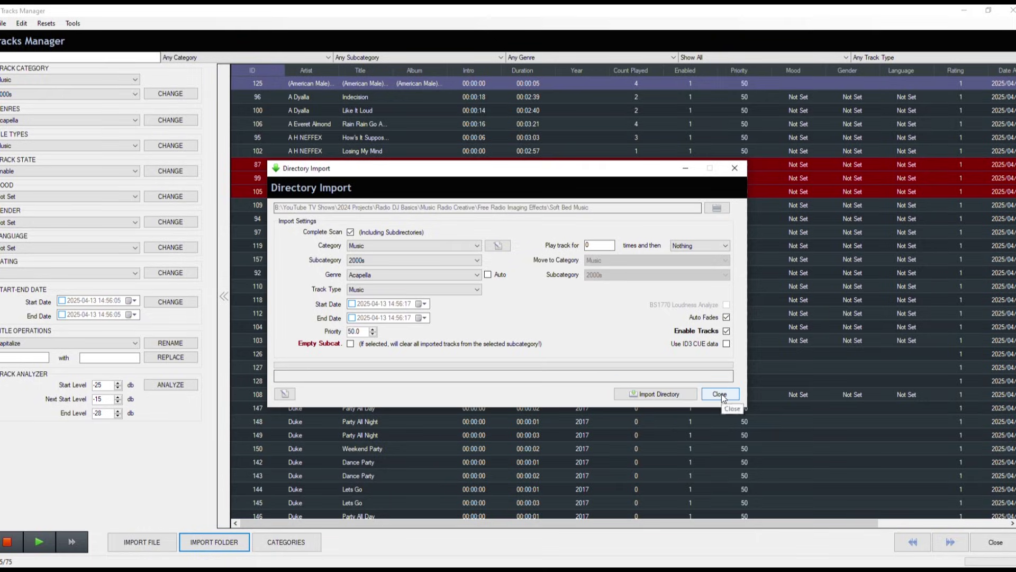
click(722, 394)
click(418, 57)
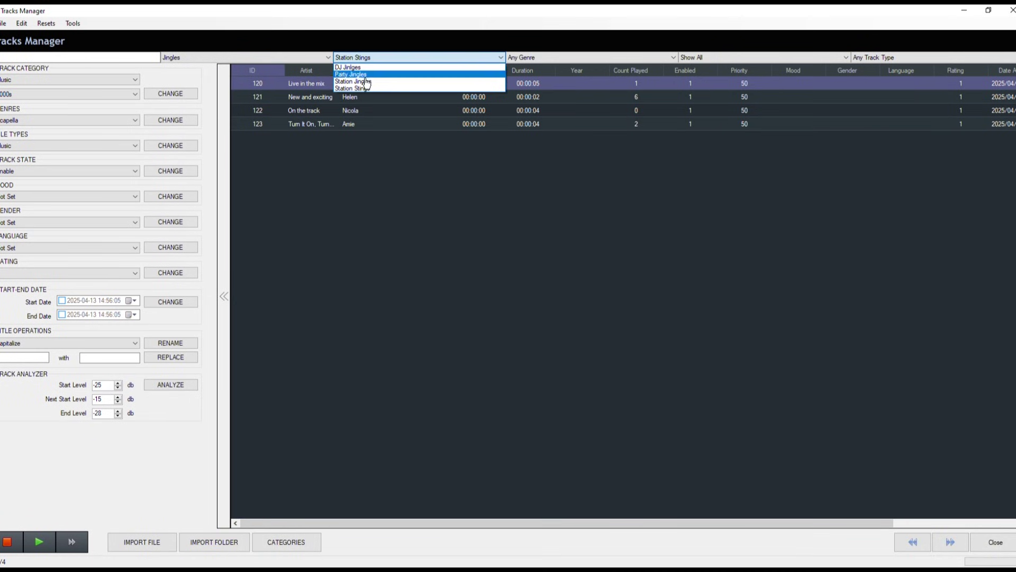
click(368, 82)
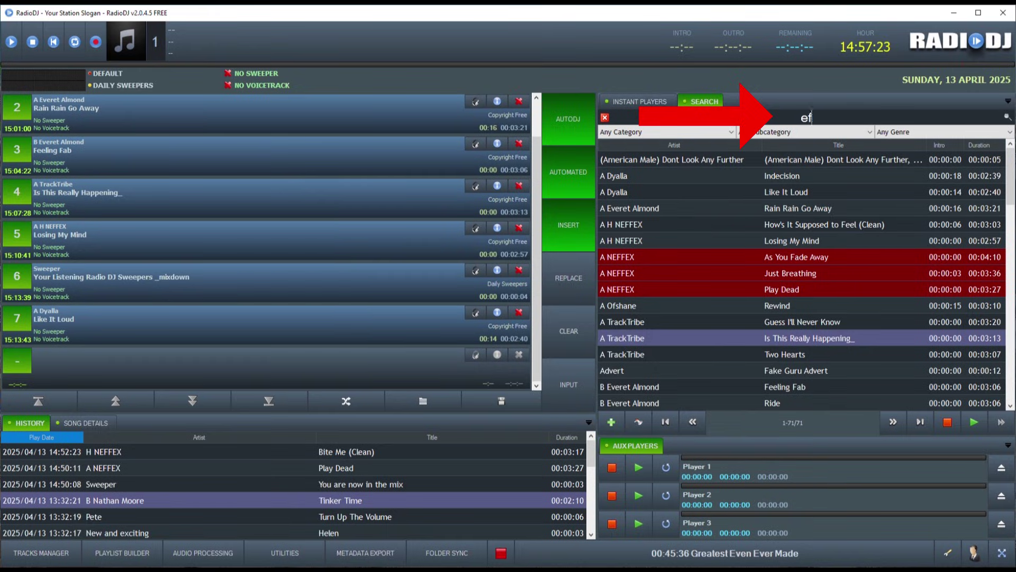
Step: Filter the Search list to the Music category, Copyright Free subcategory
click(676, 130)
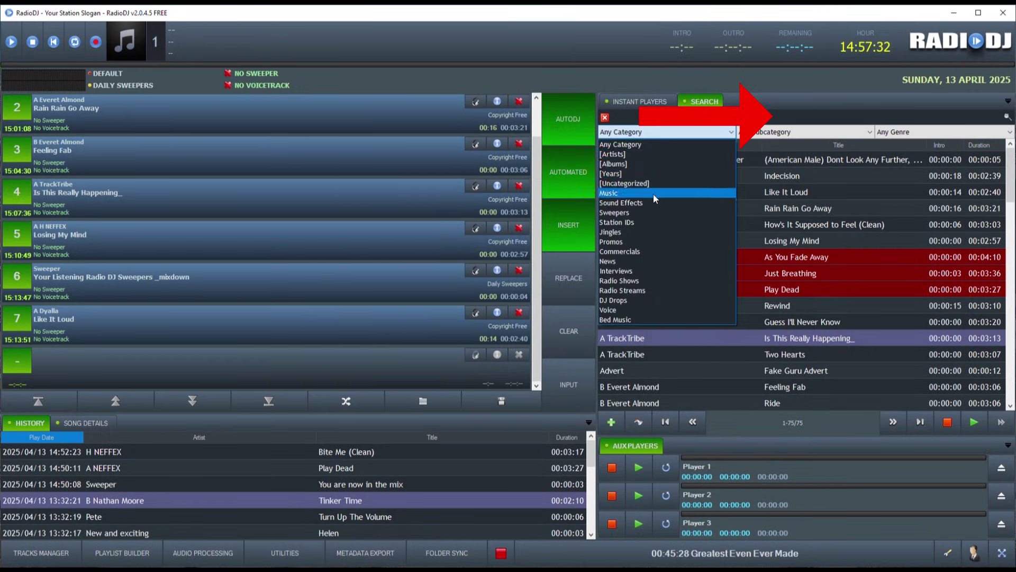
click(653, 193)
click(768, 132)
click(784, 176)
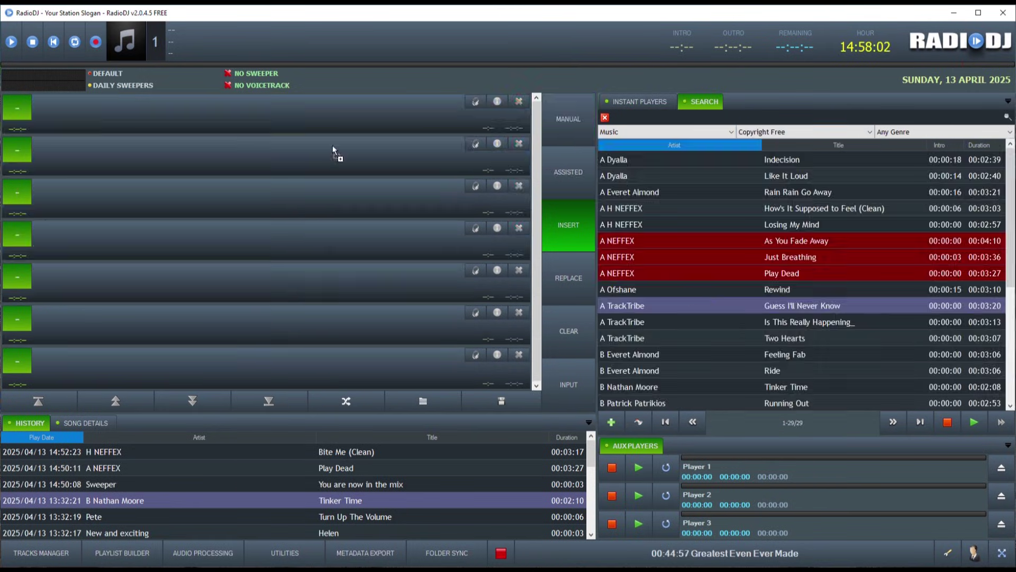
Step: Queue Guess I'll Never Know, Two Hearts and Feeling Fab, then delete the duplicate Two Hearts
drag(332, 145, 318, 154)
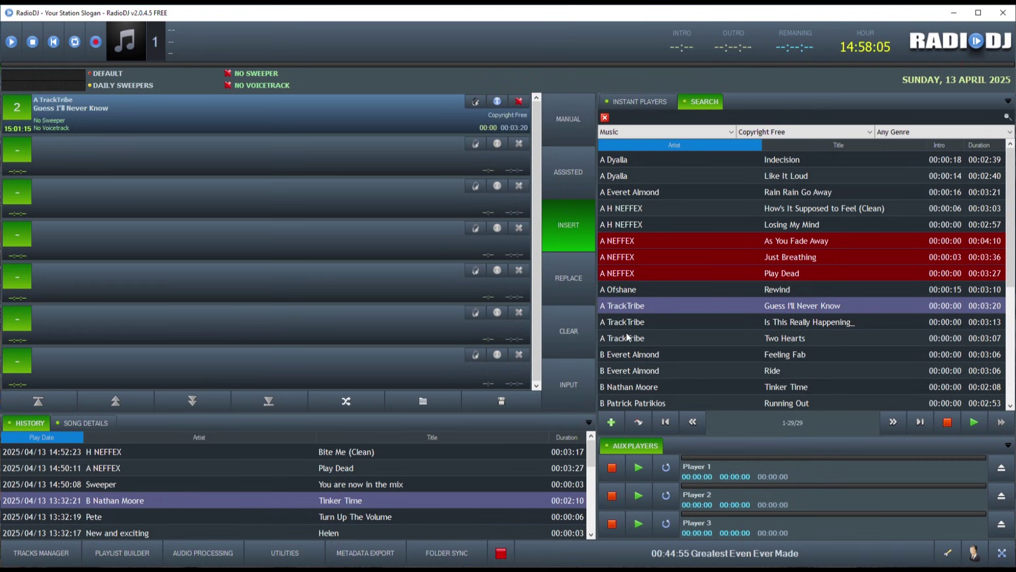
drag(674, 338, 254, 162)
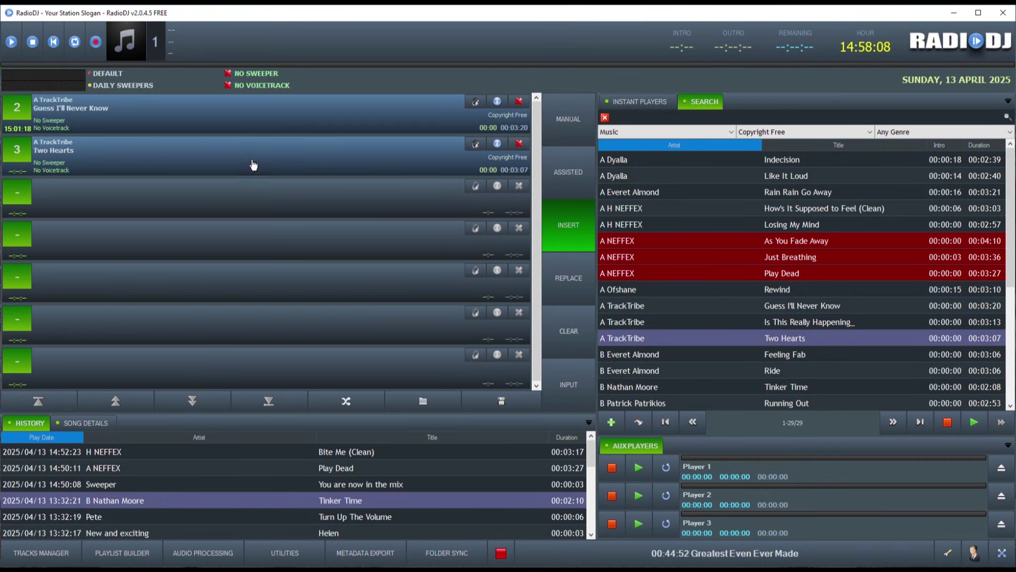
drag(653, 356, 280, 189)
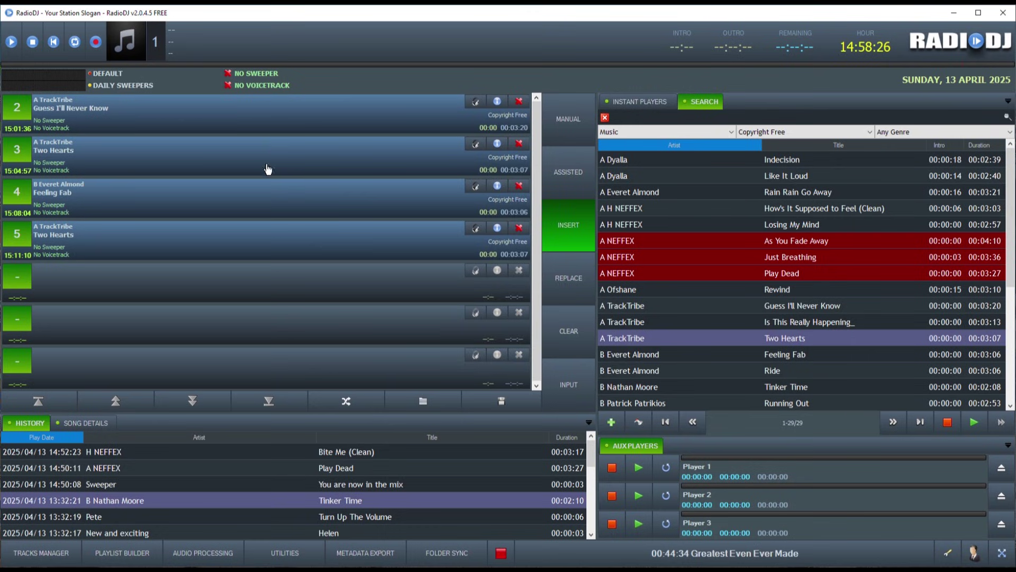
click(519, 228)
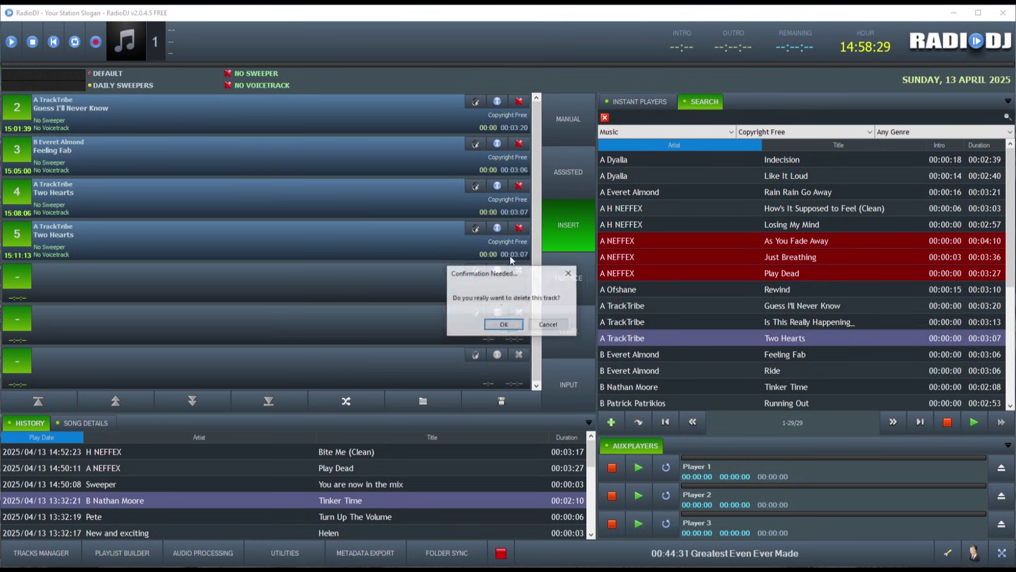
click(503, 327)
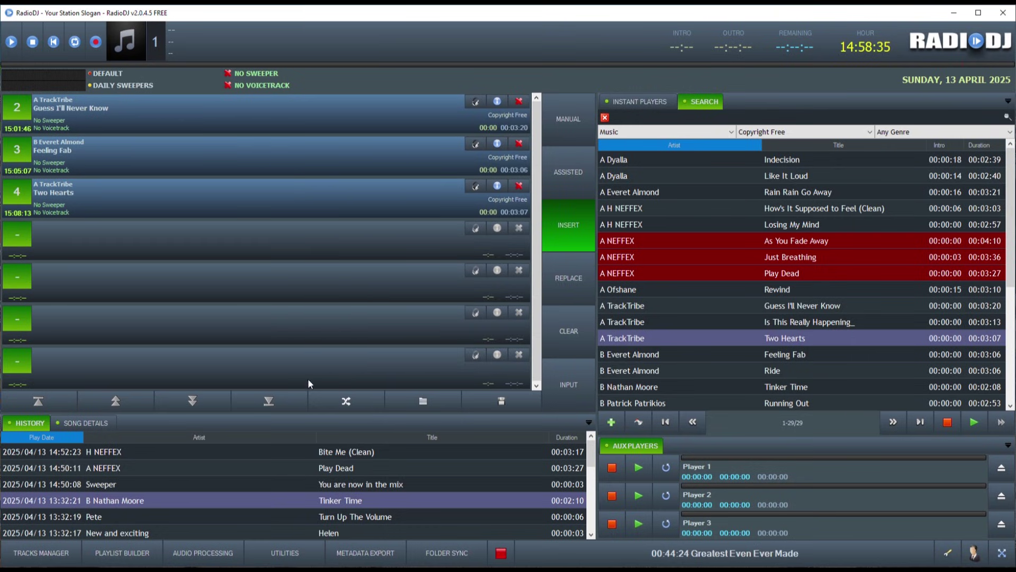
click(93, 424)
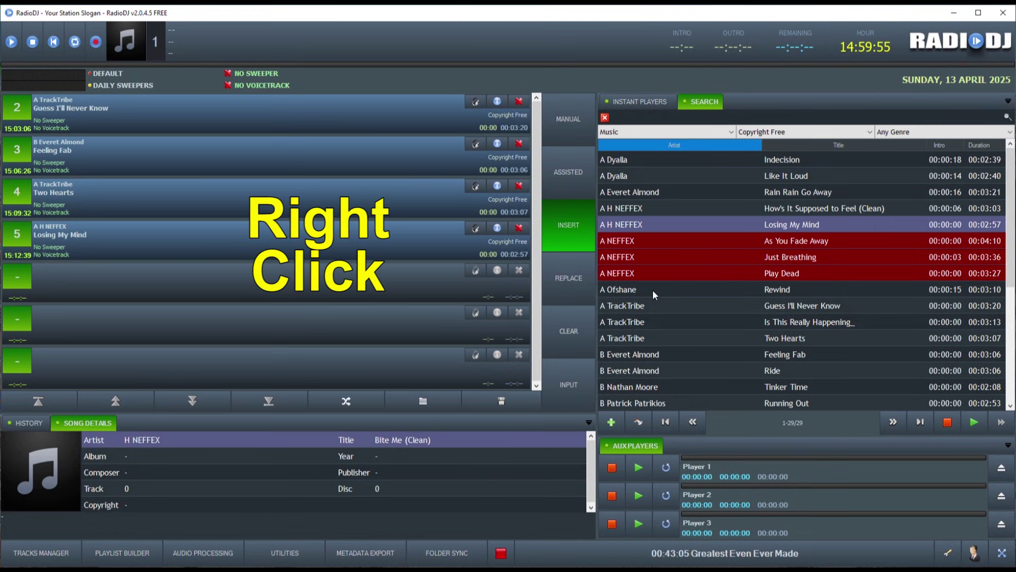
right_click(651, 322)
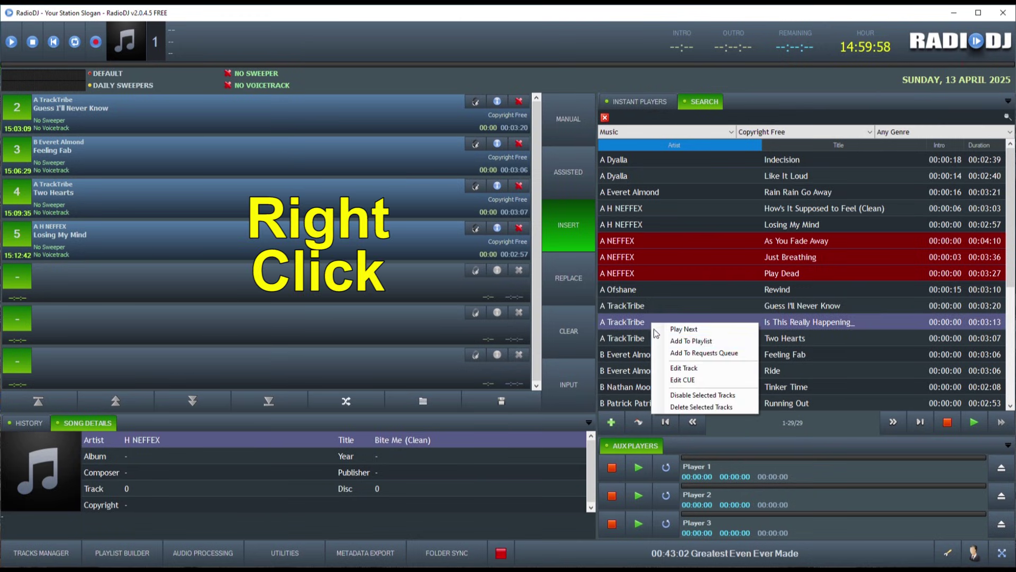
click(716, 380)
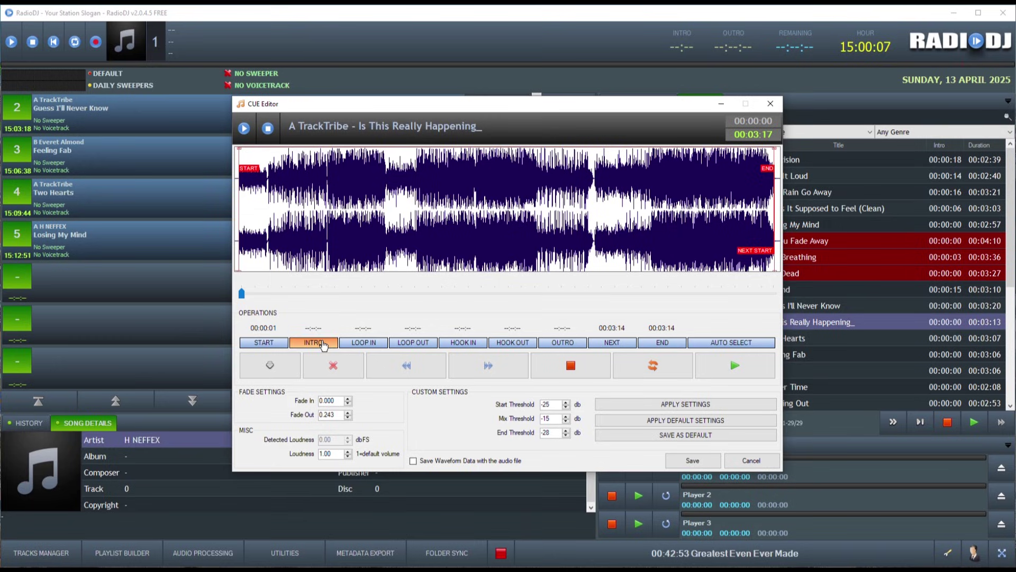
click(770, 103)
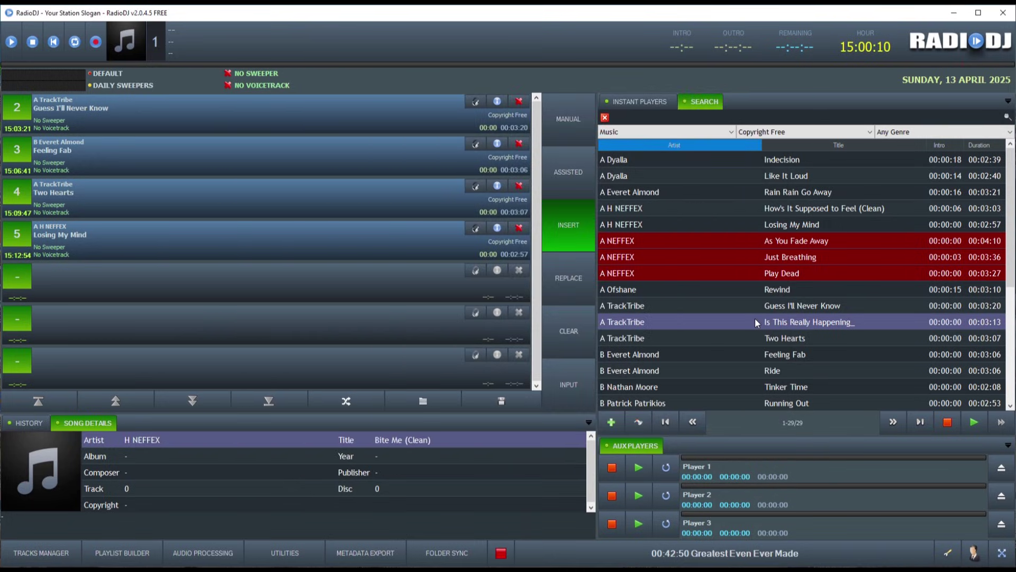
scroll(755, 317, down, 5)
click(773, 356)
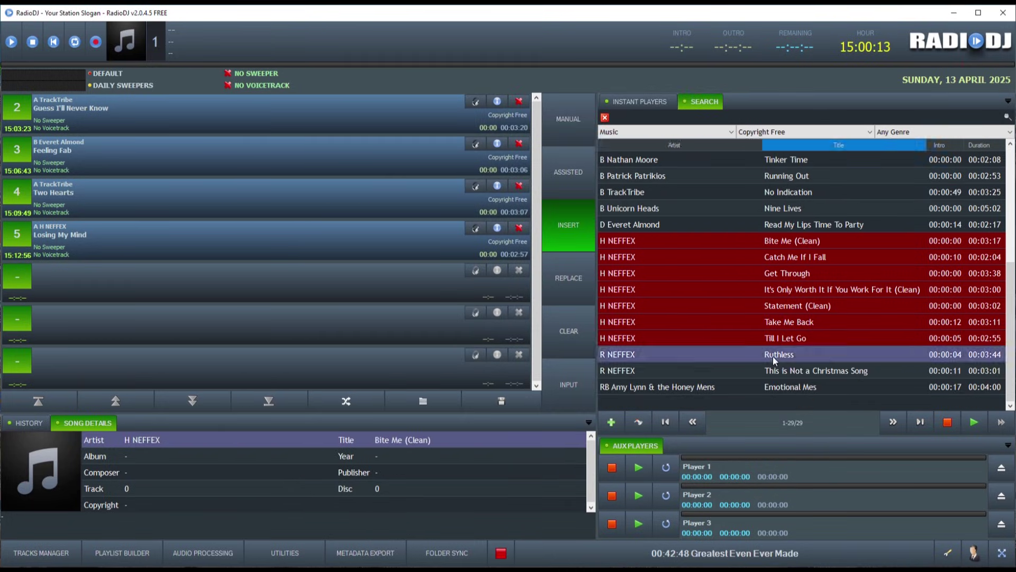
right_click(773, 357)
Step: Start setting Ruthless's intro cue, then queue Rain Rain Go Away at the top and play it
click(805, 414)
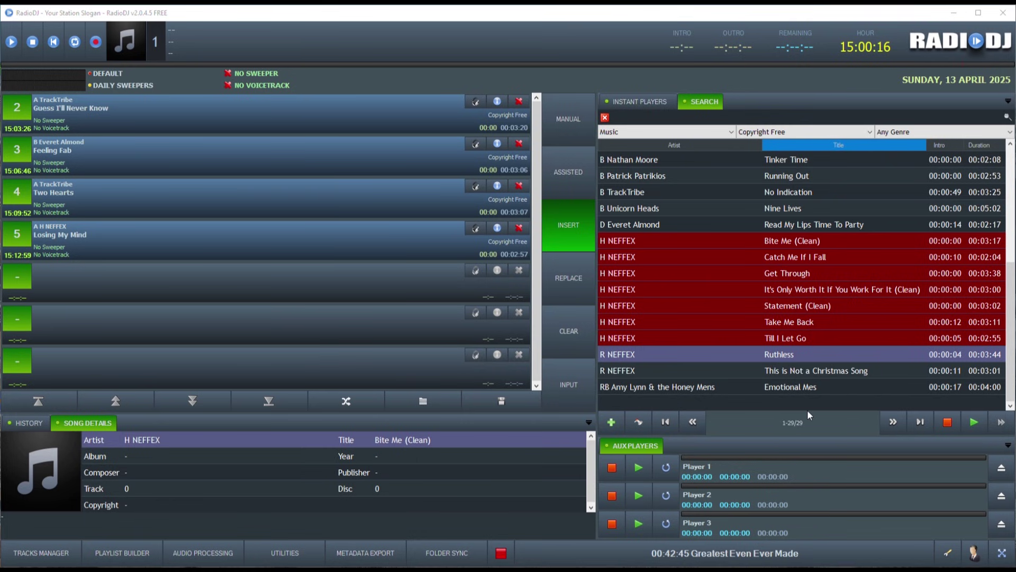
click(313, 343)
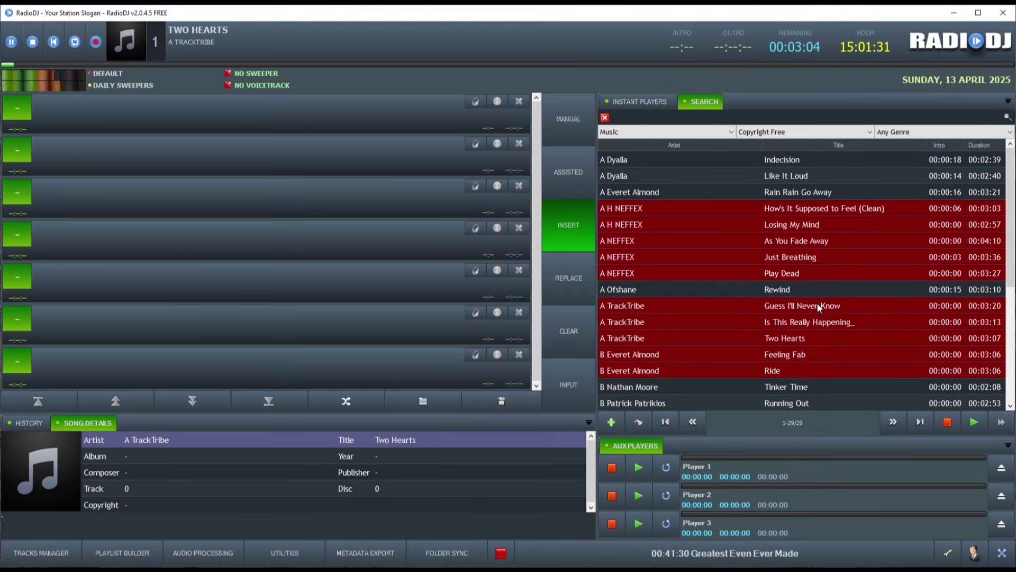
drag(785, 192, 24, 134)
click(19, 105)
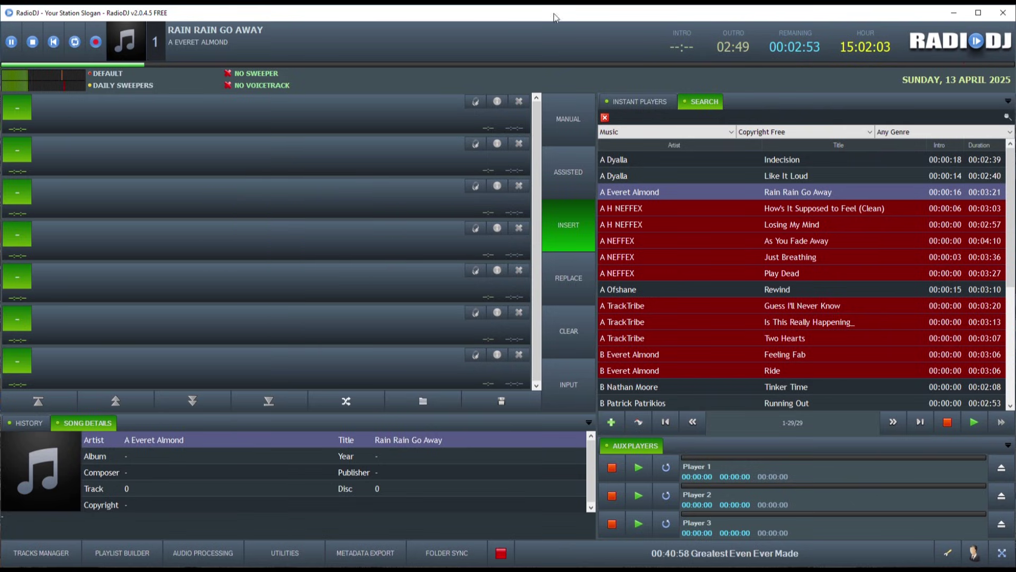
Step: Seek back and forth through Rain Rain Go Away, then queue Like It Loud at the top
click(4, 69)
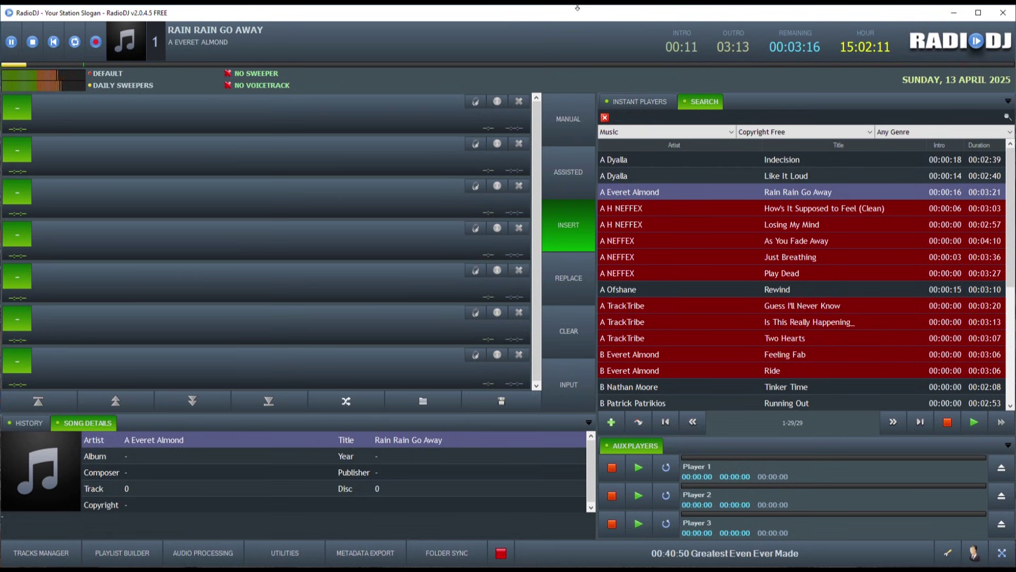
click(469, 65)
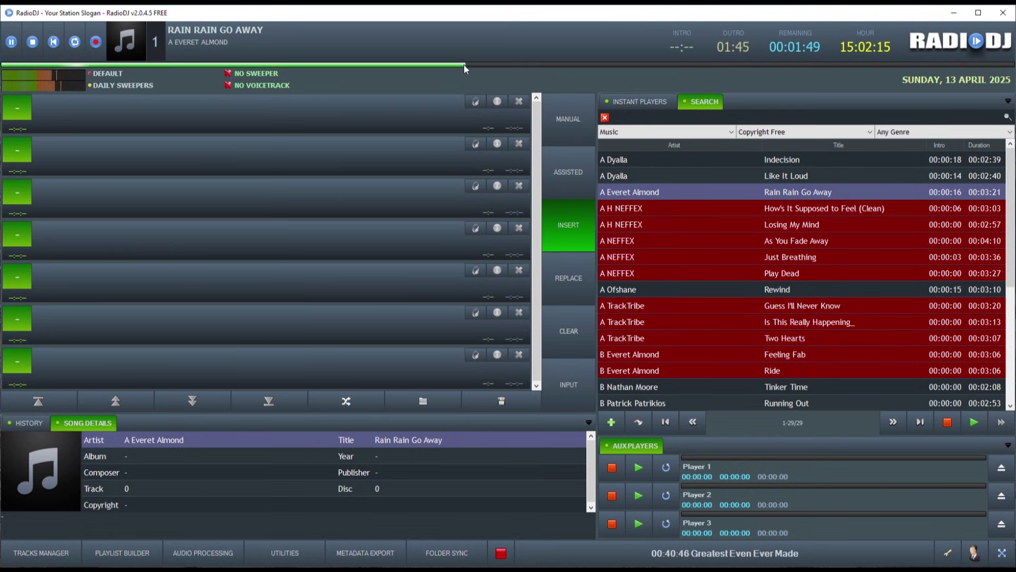
click(611, 63)
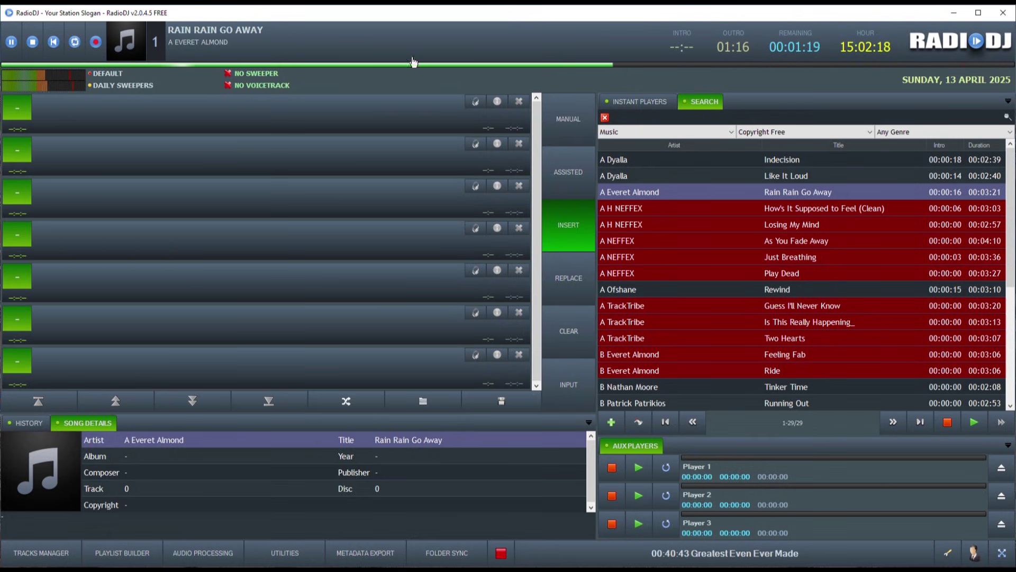
click(296, 65)
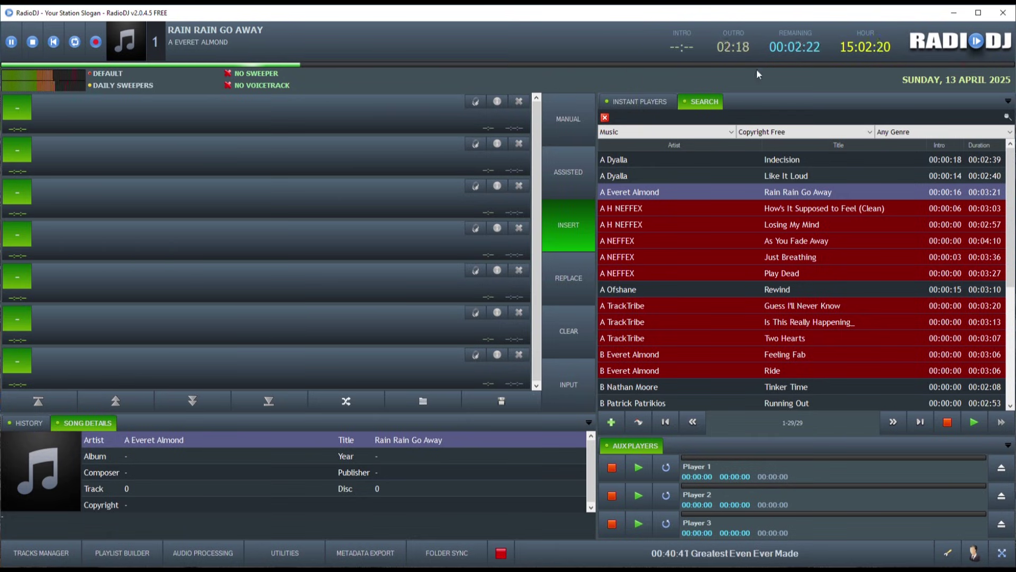
click(4, 65)
drag(884, 182, 326, 123)
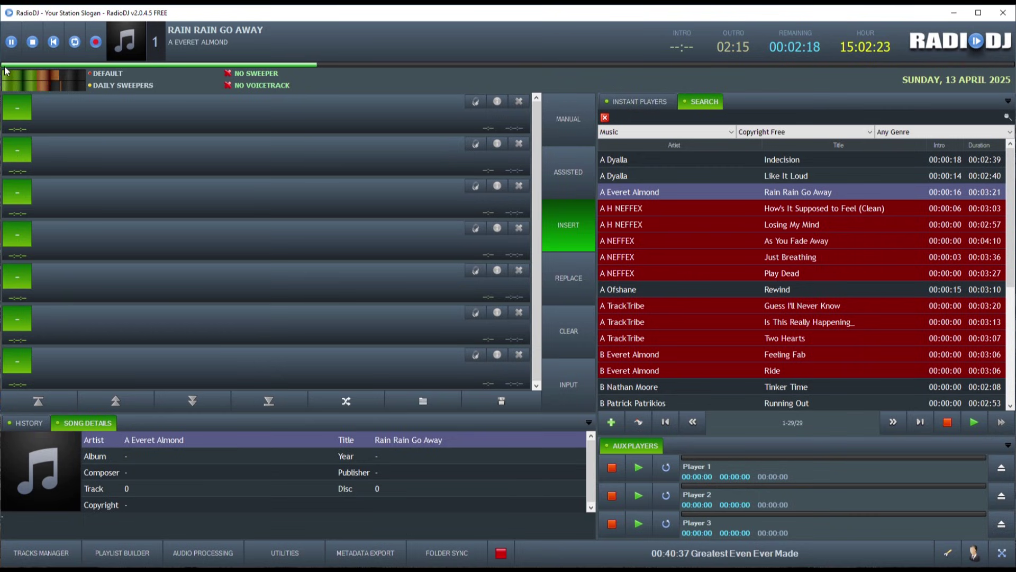
Step: Restart the current track, queue Like It Loud at the top, and skip near the end
click(5, 64)
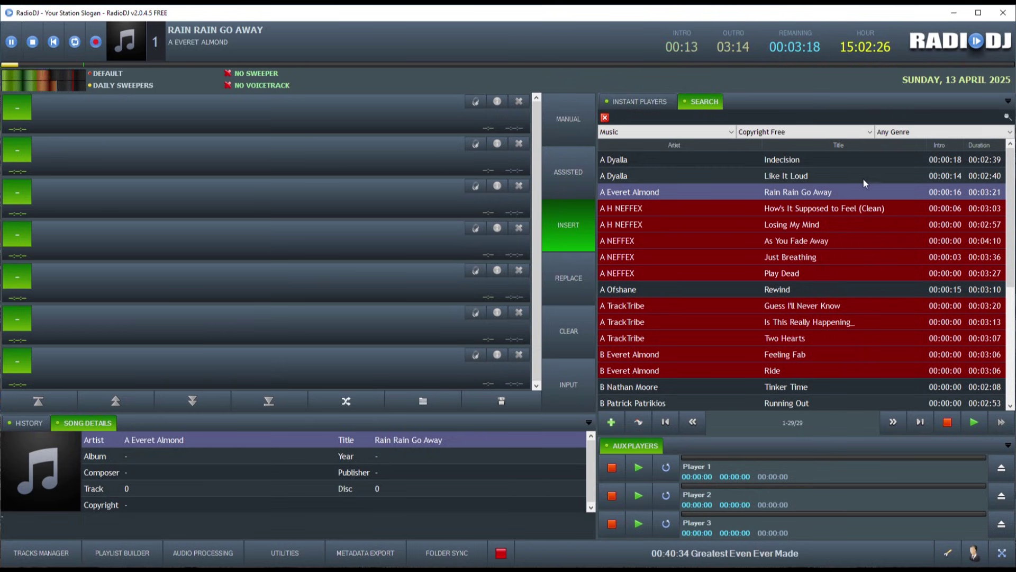
drag(863, 180, 325, 124)
click(944, 63)
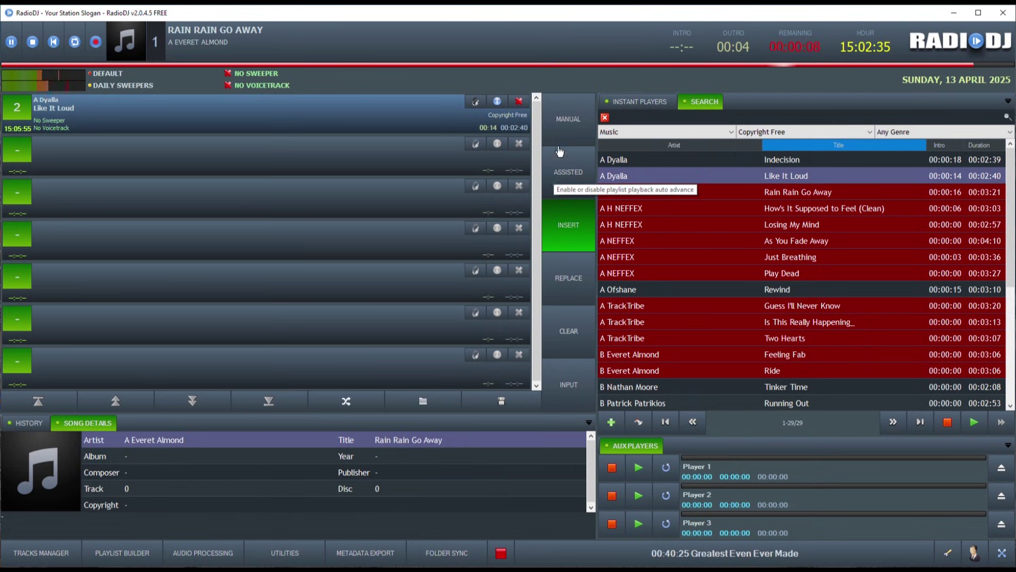
Step: Switch to AutoDJ with automated advance, toggle both off, then turn them back on
click(557, 175)
click(567, 176)
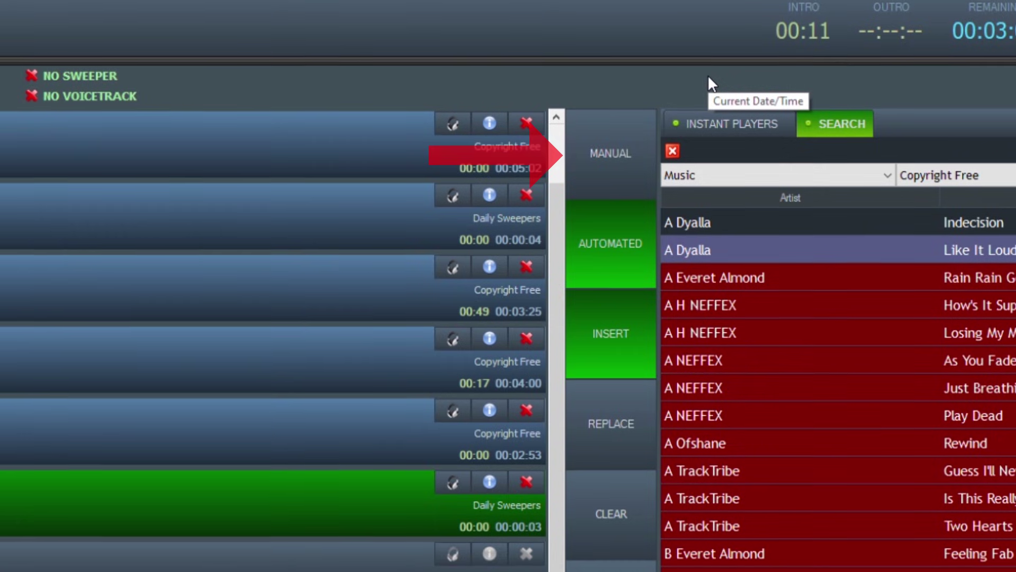
click(649, 243)
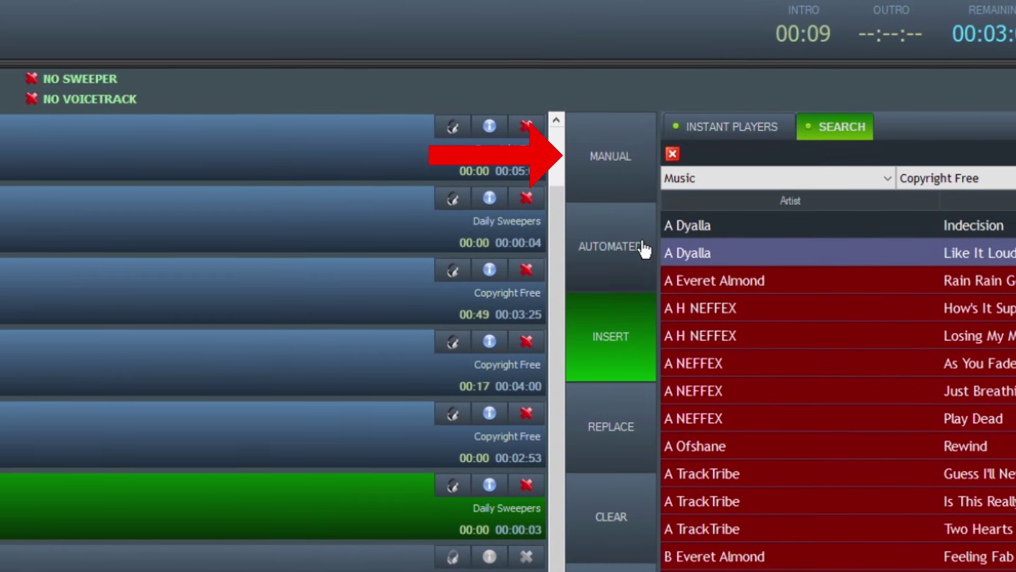
click(642, 248)
click(638, 164)
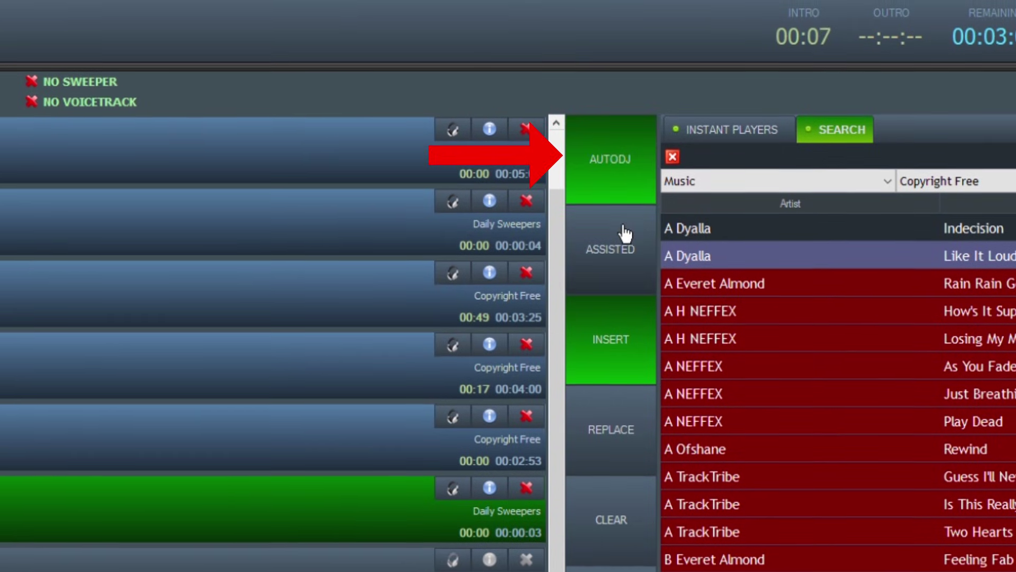
click(626, 259)
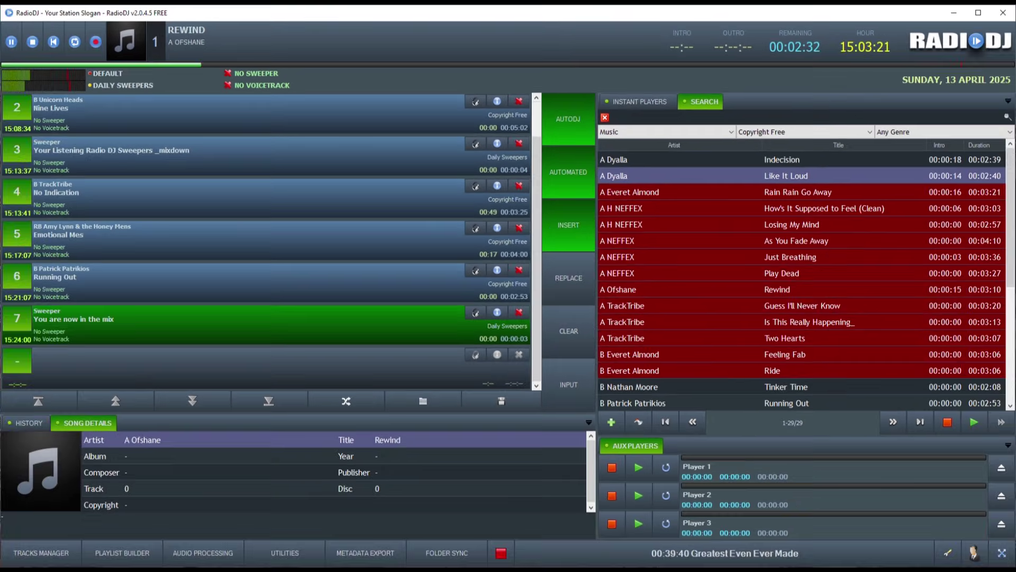
Step: Review the Track Rotation settings in station configuration, keeping the Default rotation, then close
click(946, 556)
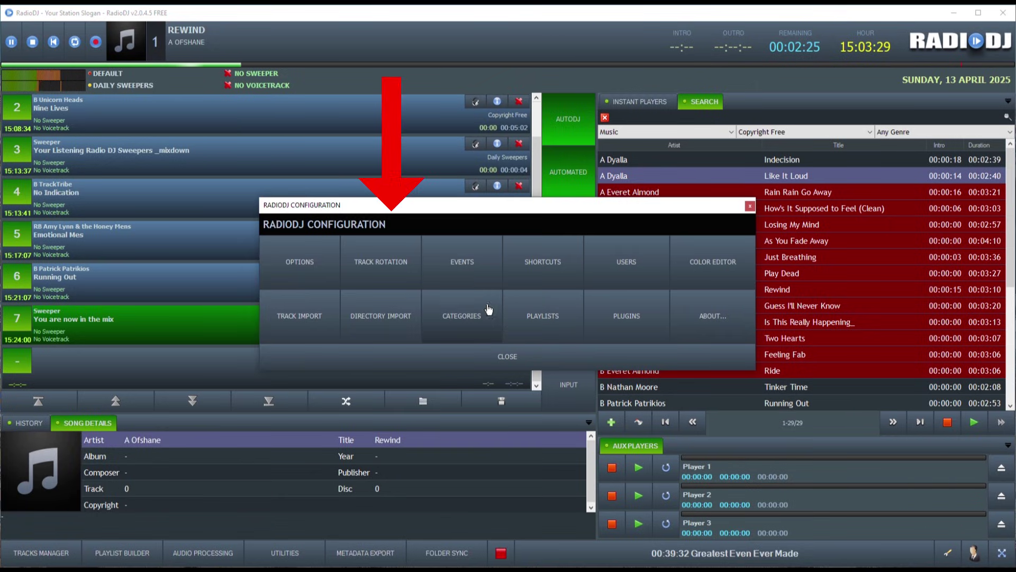
click(374, 246)
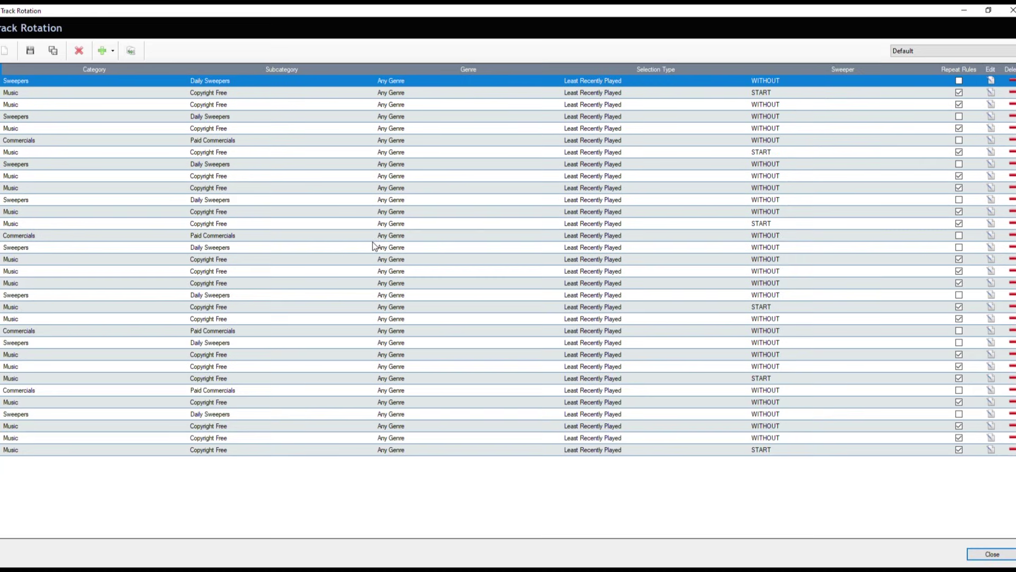
click(927, 51)
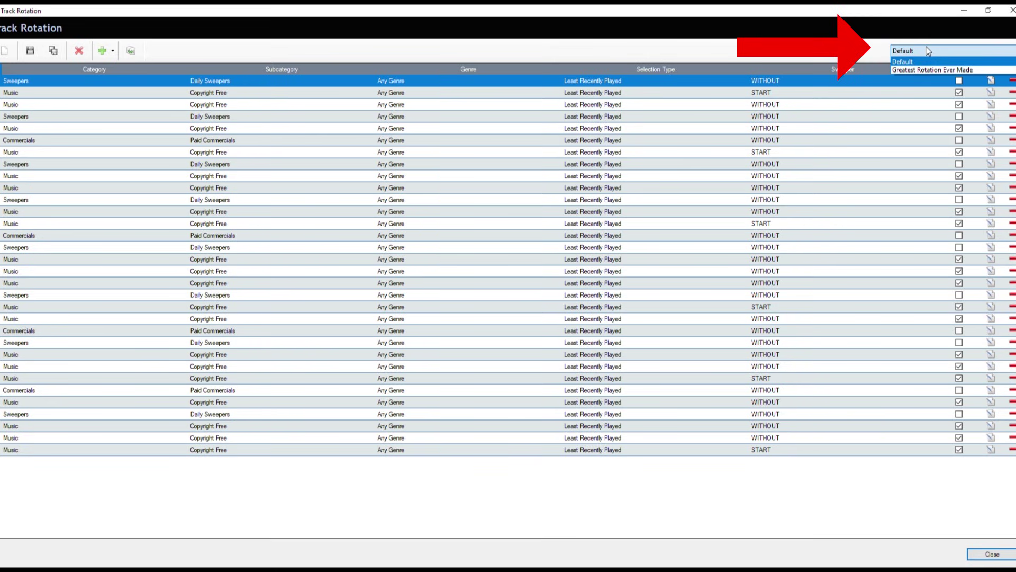
click(921, 62)
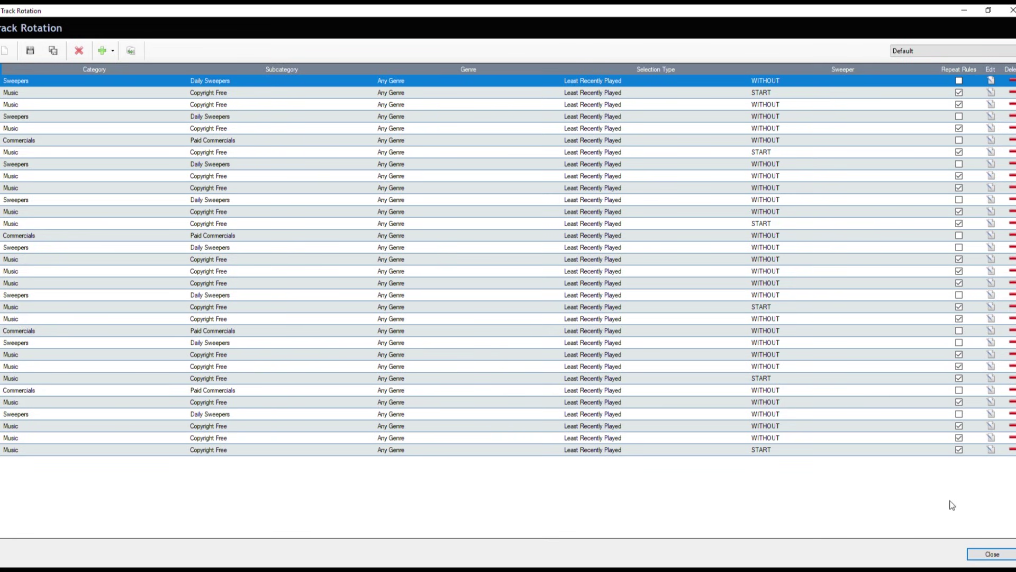
click(991, 554)
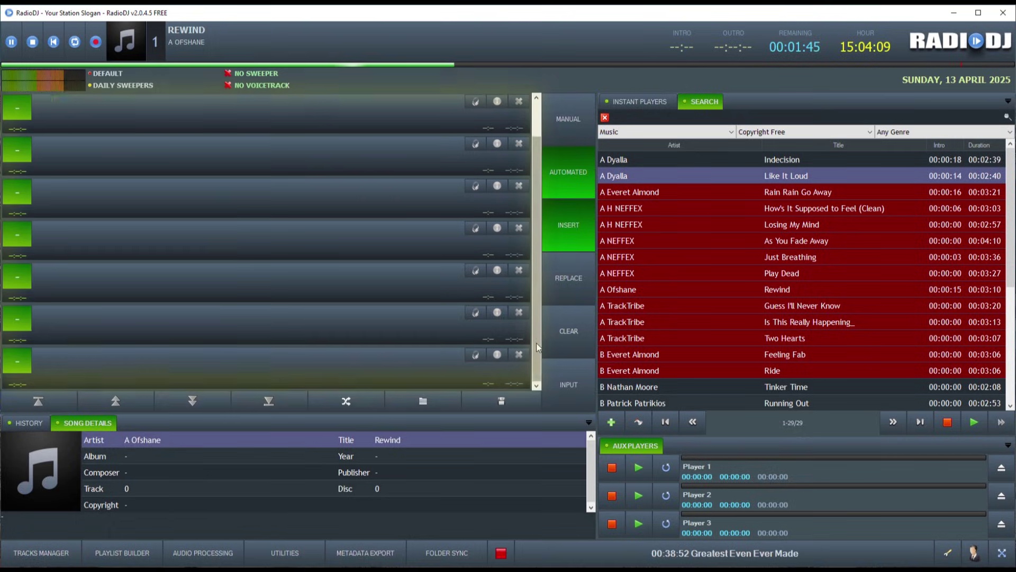
Step: Turn on AutoDJ, try assisted mode, then return to automated so the playlist refills
click(577, 119)
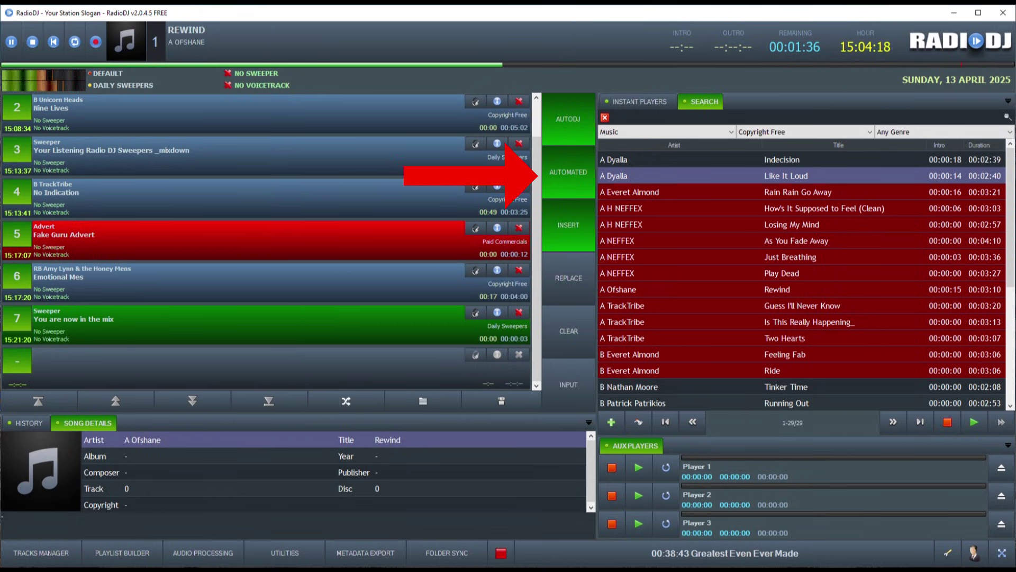
click(564, 173)
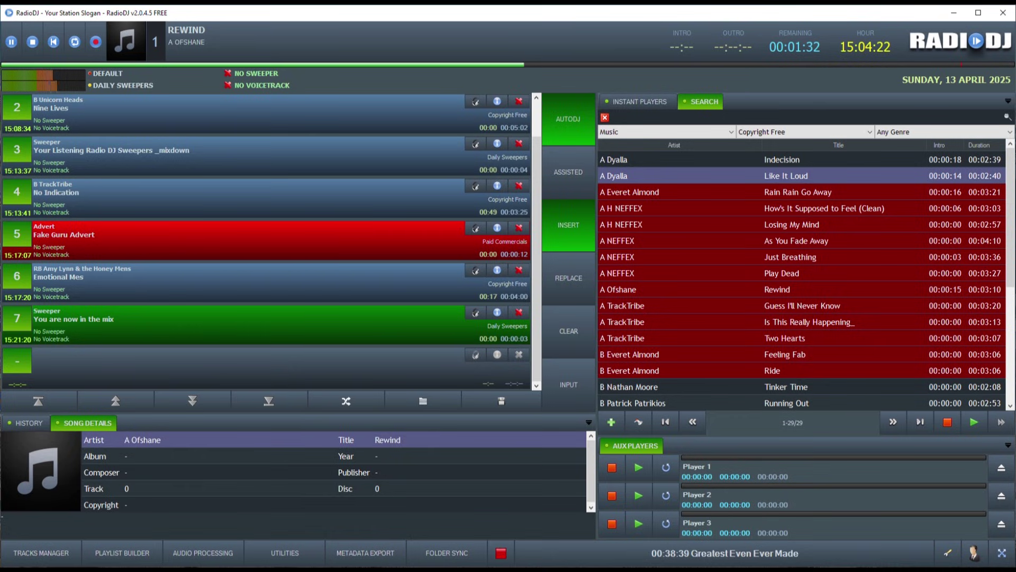
click(569, 177)
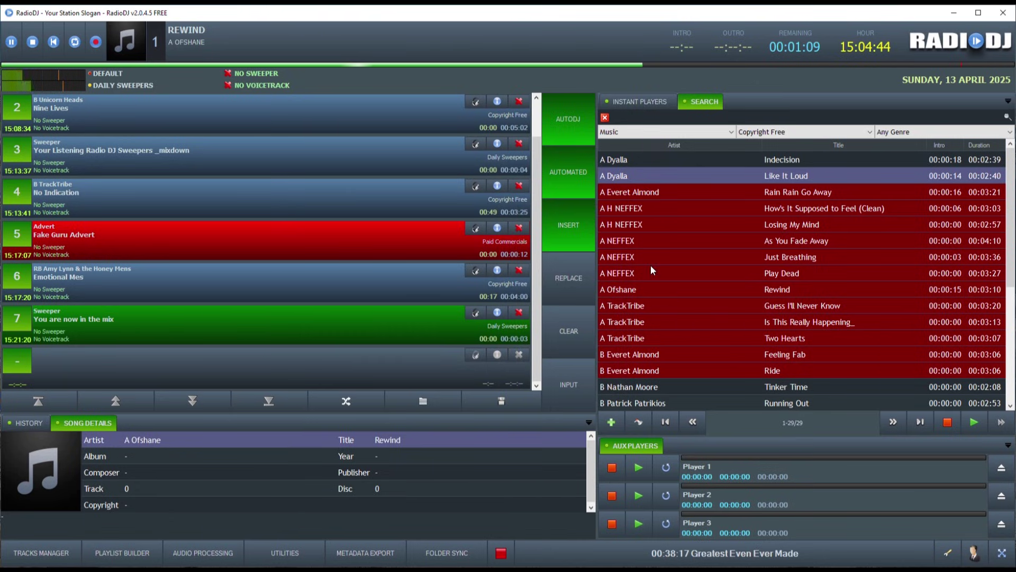
Step: Add Play Dead, Guess I'll Never Know, Is This Really Happening_ and Feeling Fab, switching add mode to REPLACE
drag(656, 274, 404, 364)
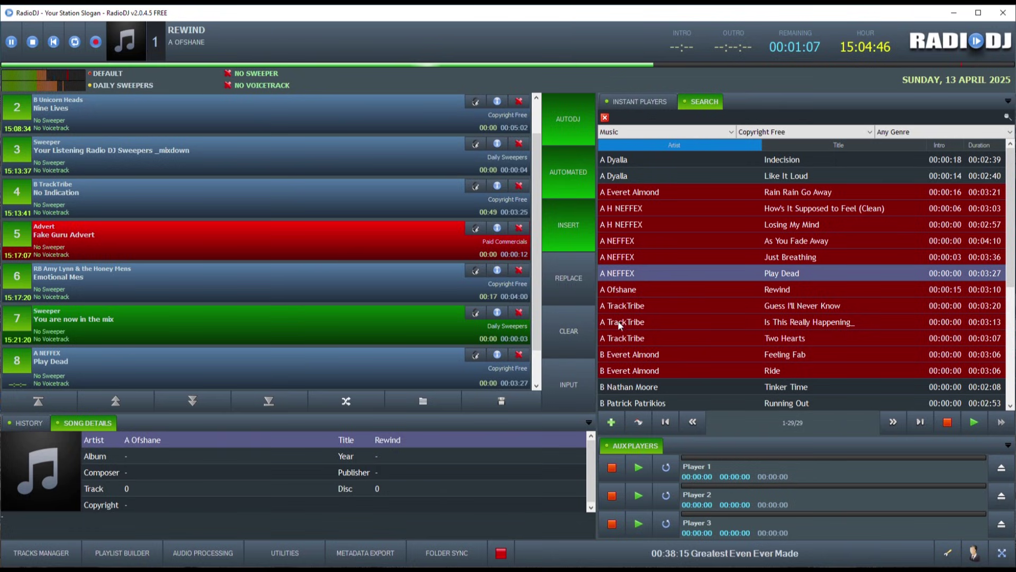
drag(646, 301, 57, 316)
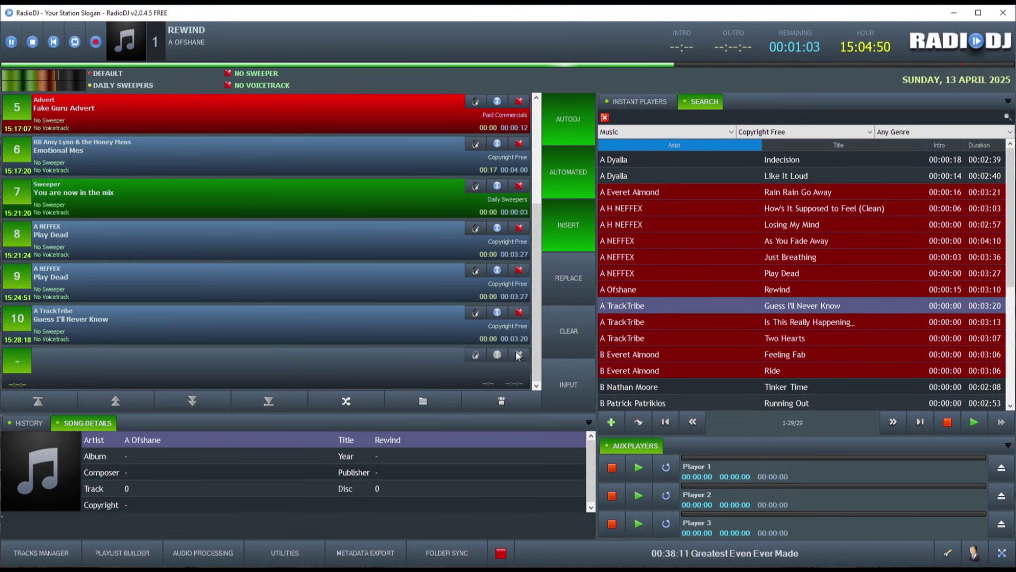
double_click(622, 323)
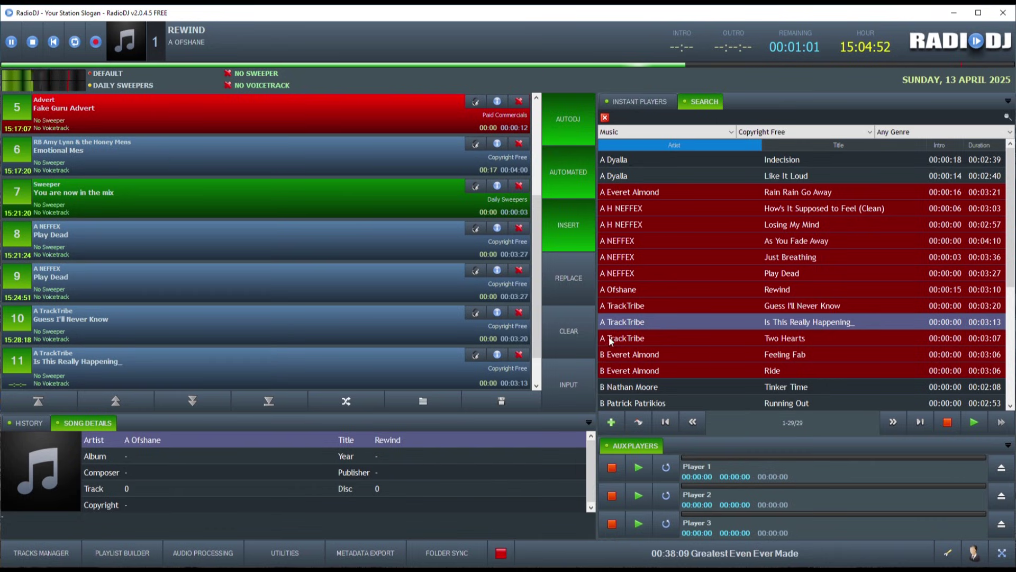
click(570, 286)
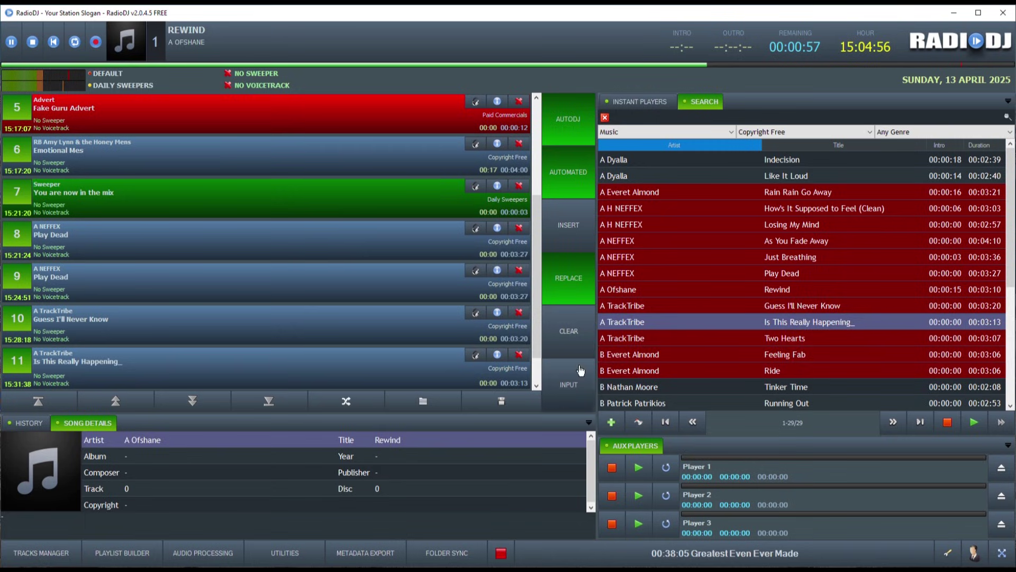
double_click(635, 354)
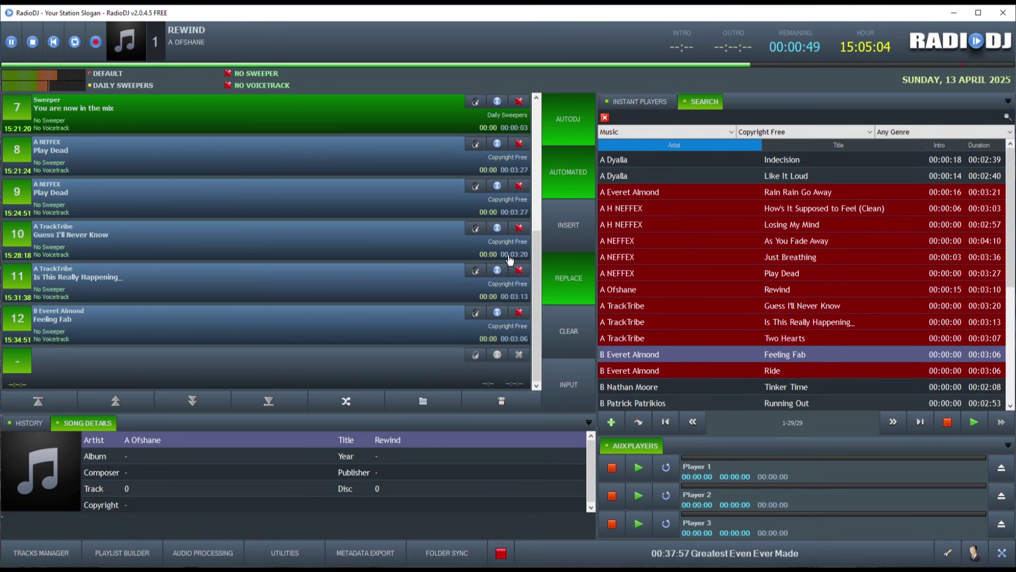
scroll(529, 260, up, 2)
scroll(530, 259, down, 4)
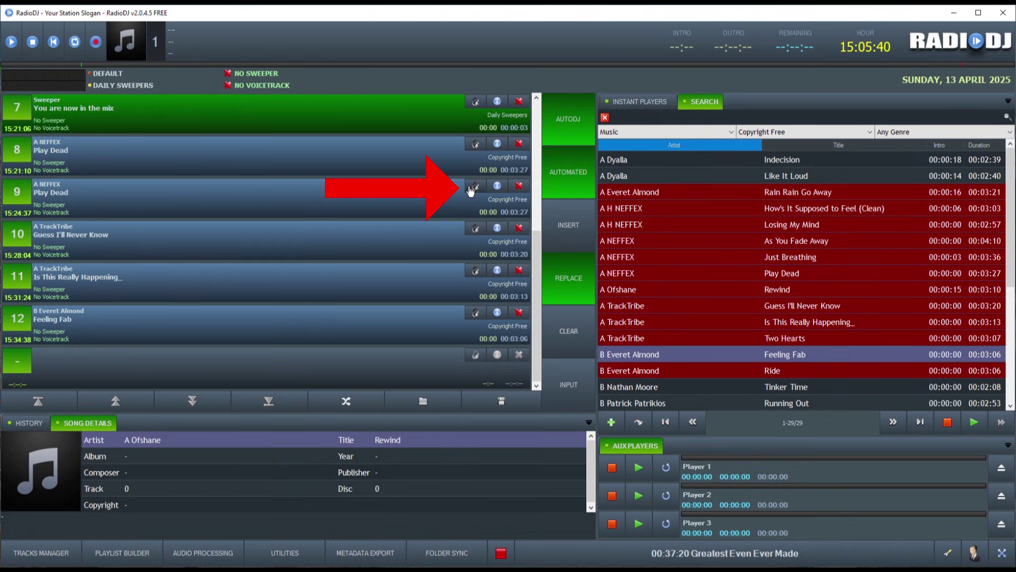
Step: Preview track 10 on the headphones, then stop the song on air
click(474, 231)
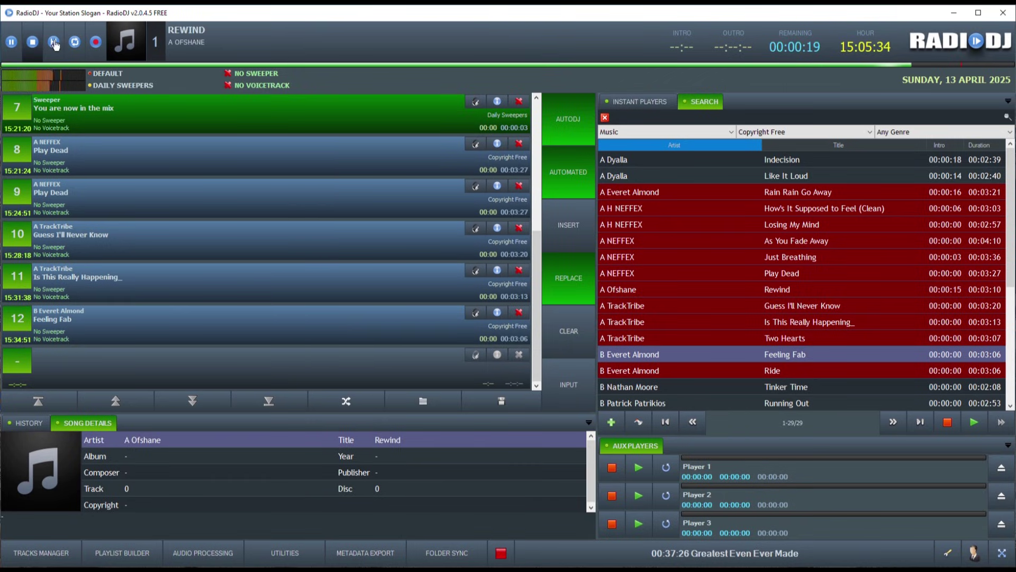
click(54, 44)
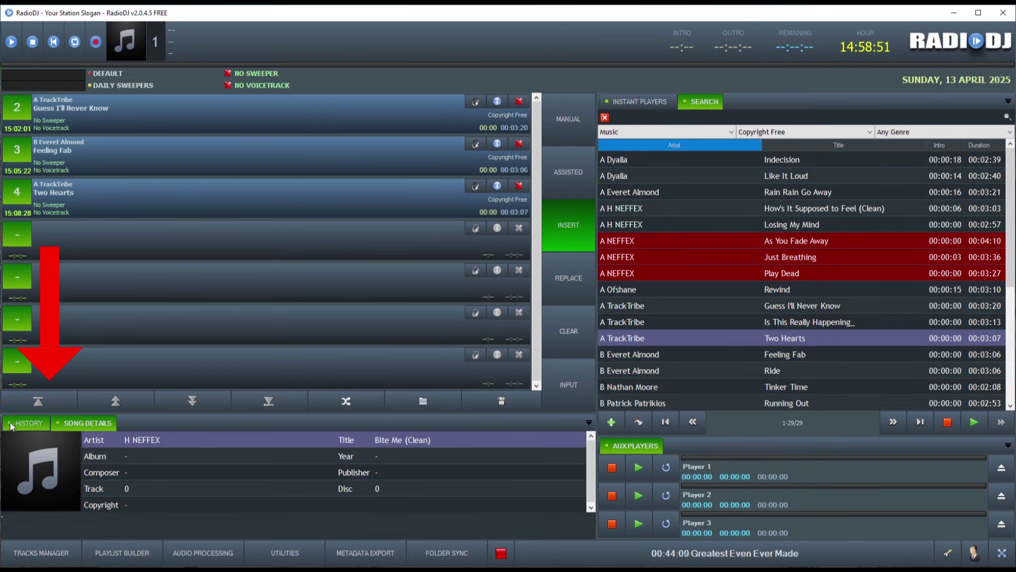
Step: Browse the History and Song Details tabs and view Feeling Fab's track details
click(11, 423)
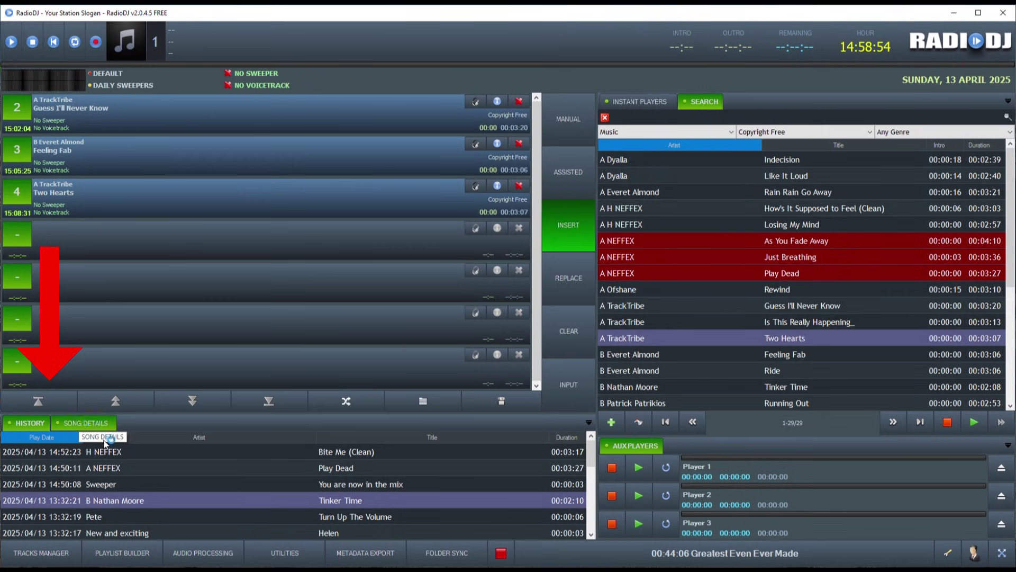
click(87, 423)
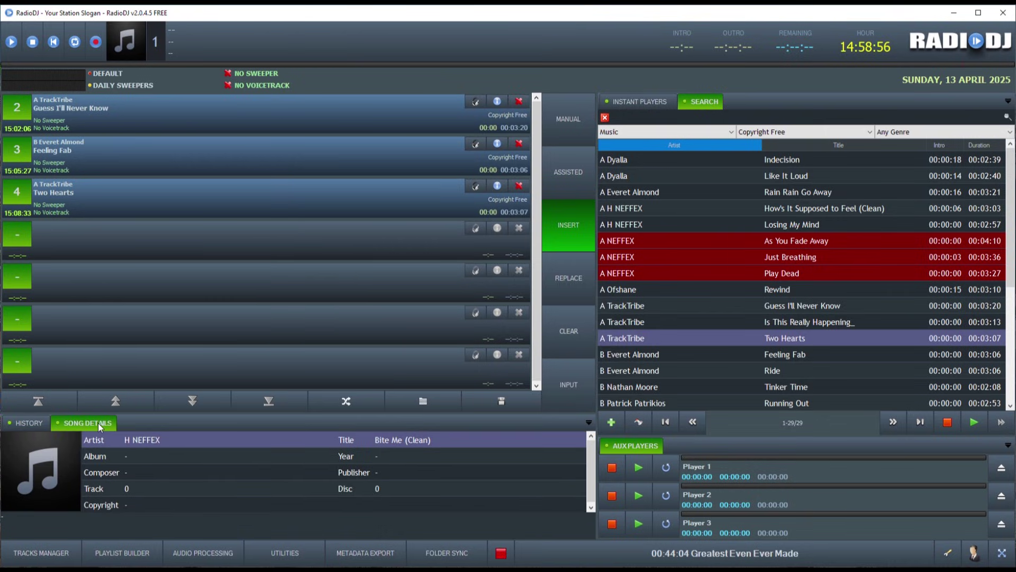
click(30, 424)
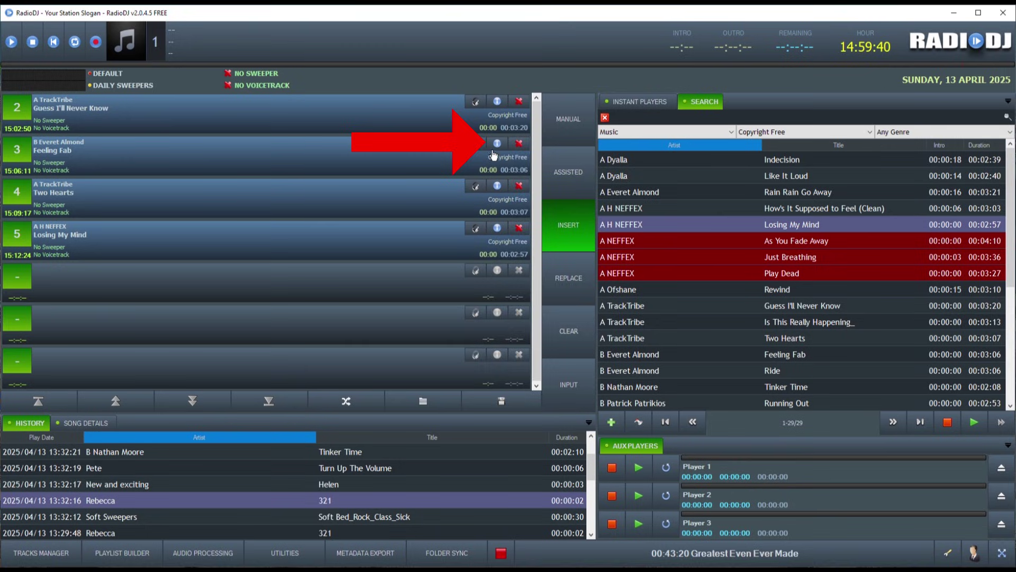
click(497, 144)
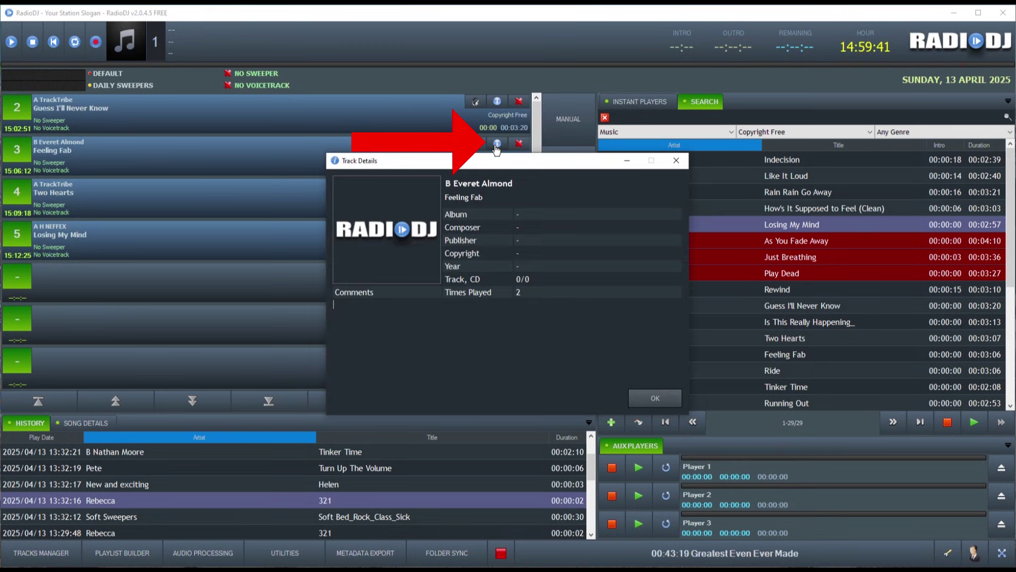
click(648, 398)
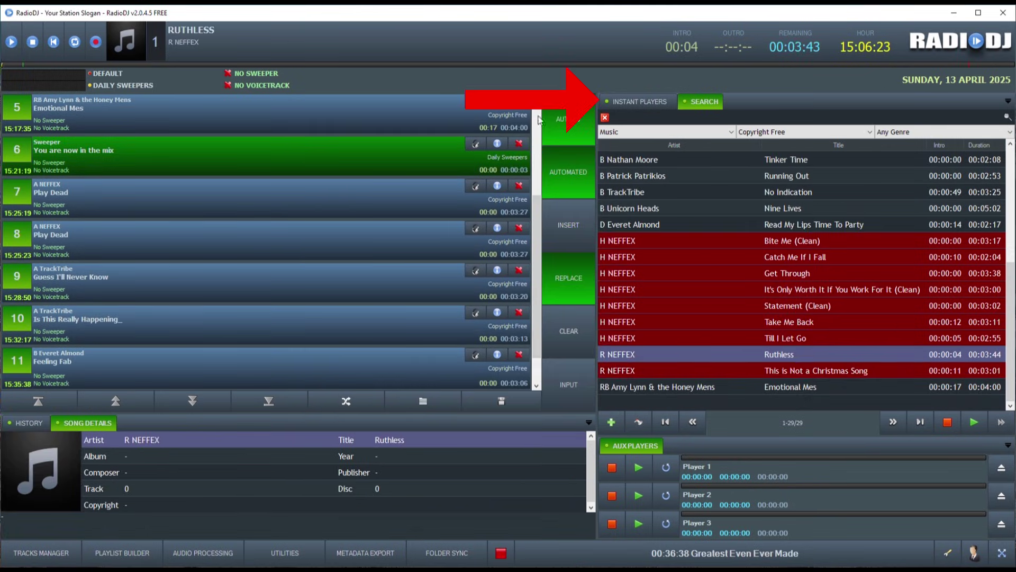
Step: Start Ruthless, show the instant players, stop the main player and fire the Sweeper cart
click(545, 119)
click(640, 101)
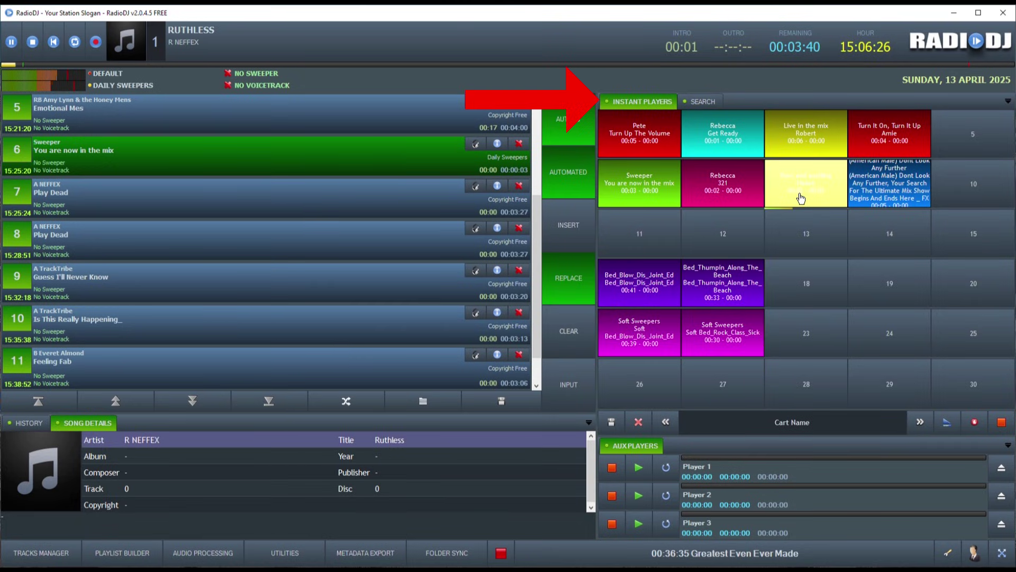
click(33, 41)
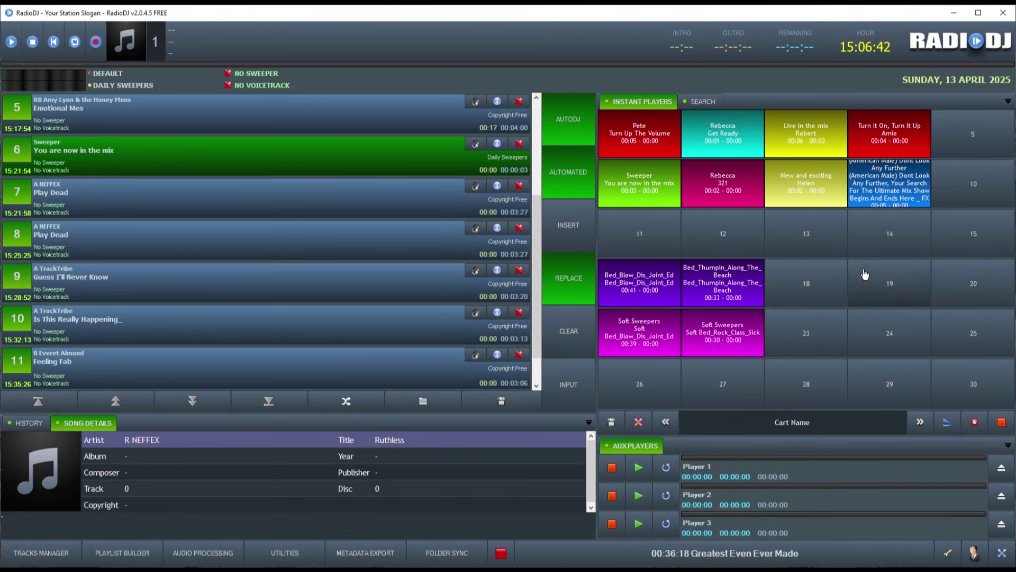
click(642, 196)
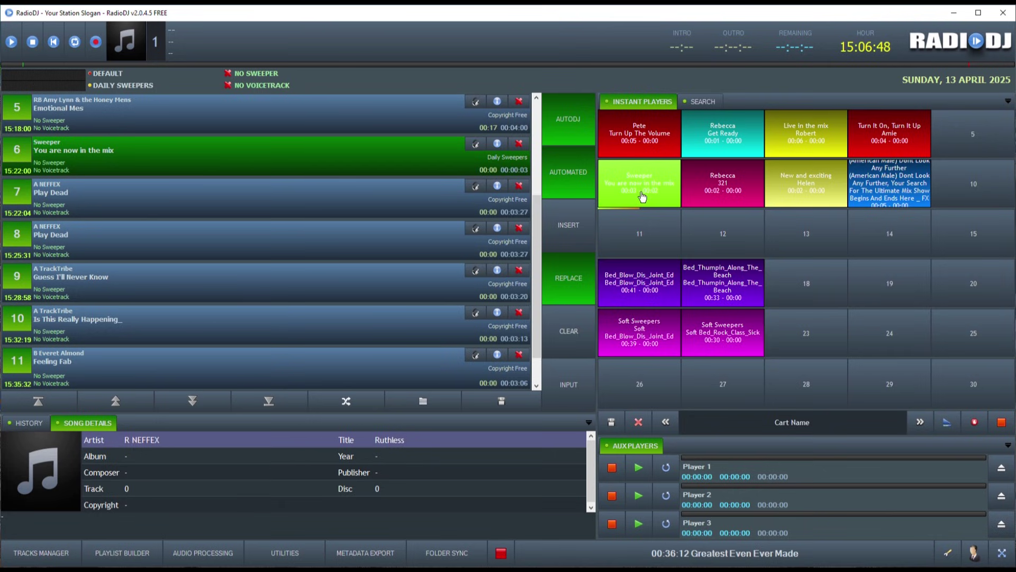
Step: Load FX_Scratch_That_Text from Jingles > Station Jingles into empty cart 14
click(874, 247)
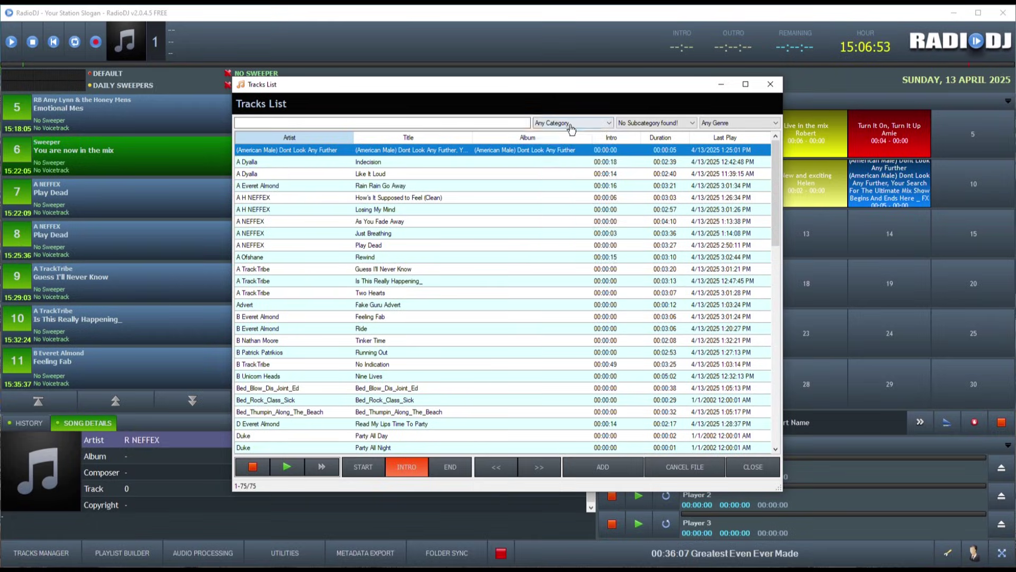
click(571, 122)
click(545, 196)
click(655, 124)
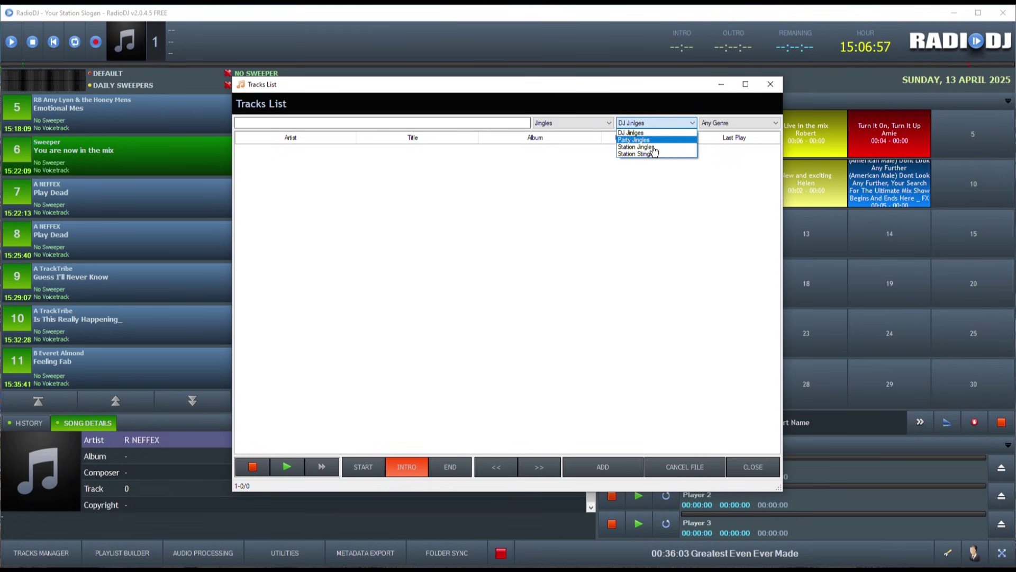
click(654, 150)
double_click(381, 257)
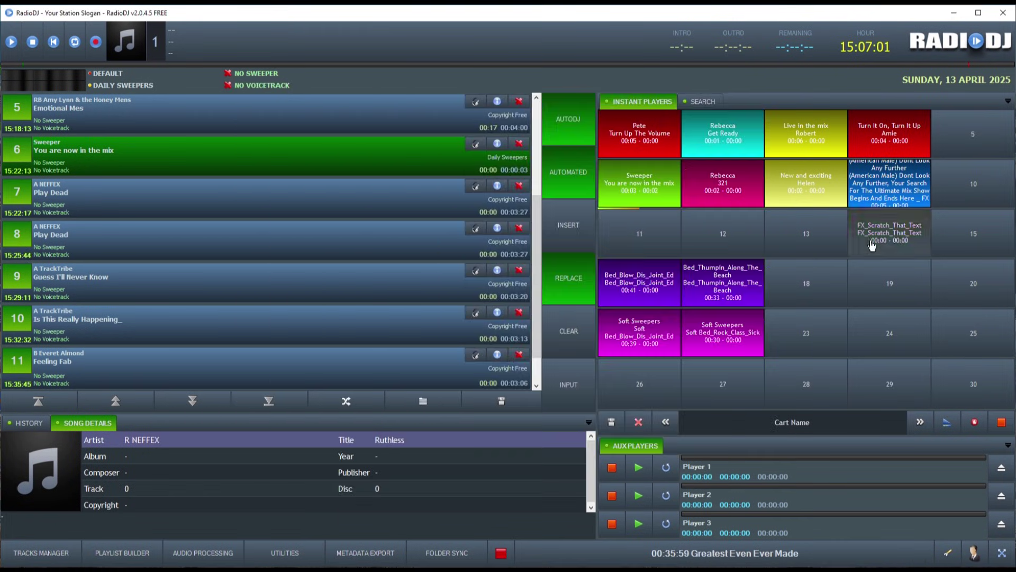
Step: Colour cart 14 green
right_click(872, 242)
click(887, 273)
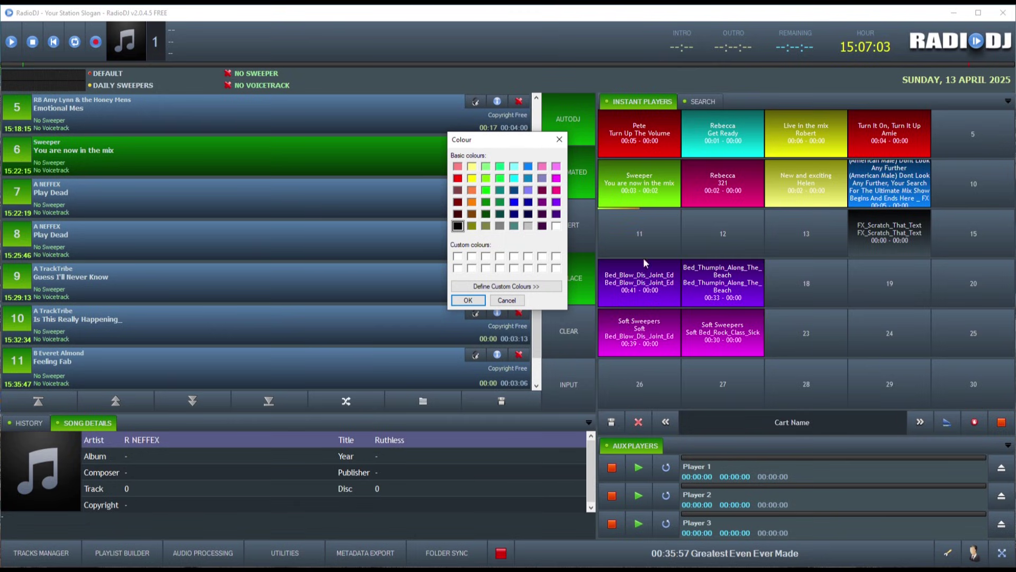
click(485, 191)
click(468, 300)
Step: Save the cart set, replacing the existing set, and return to track search
click(611, 423)
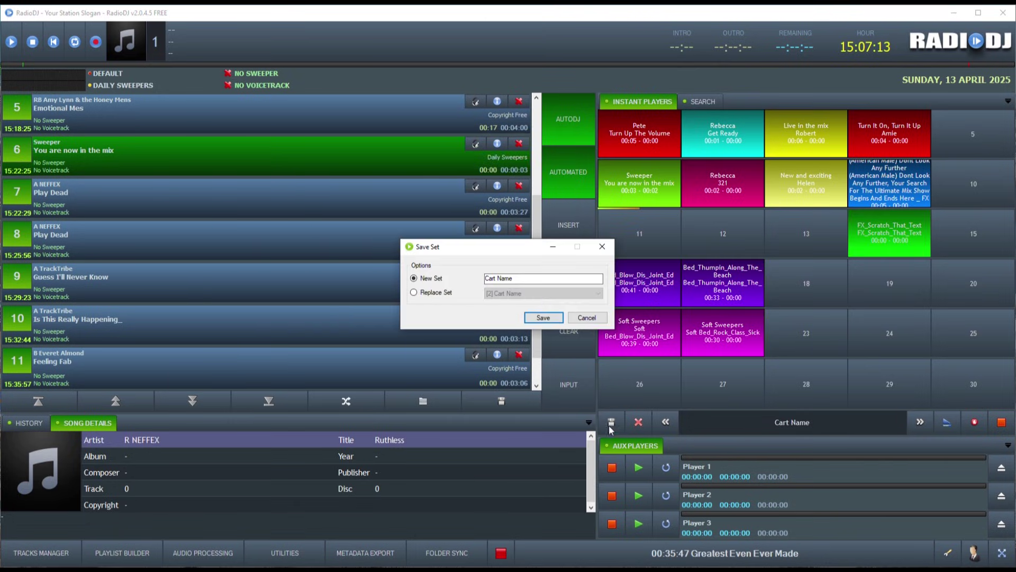
click(414, 292)
click(604, 249)
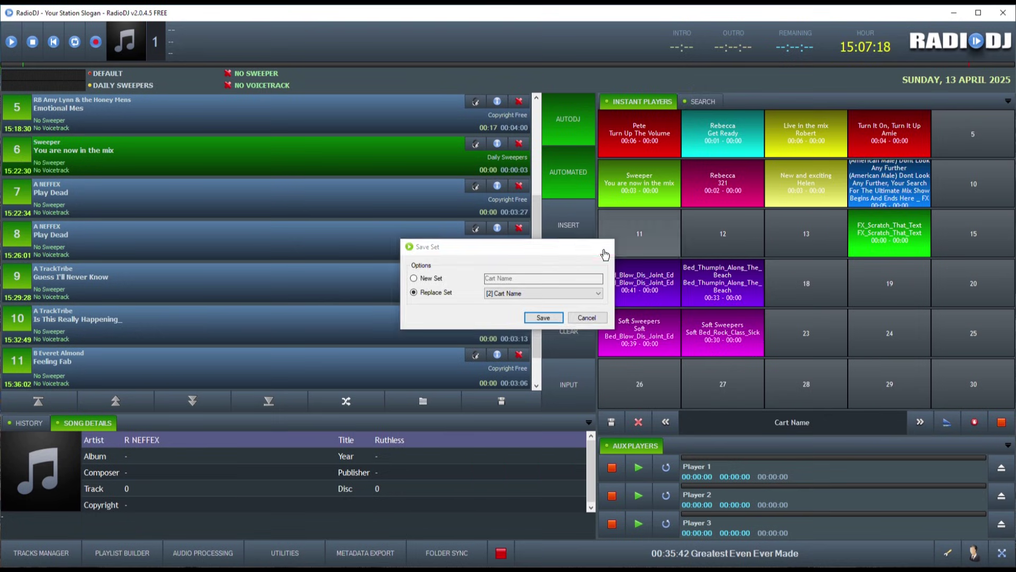
click(712, 102)
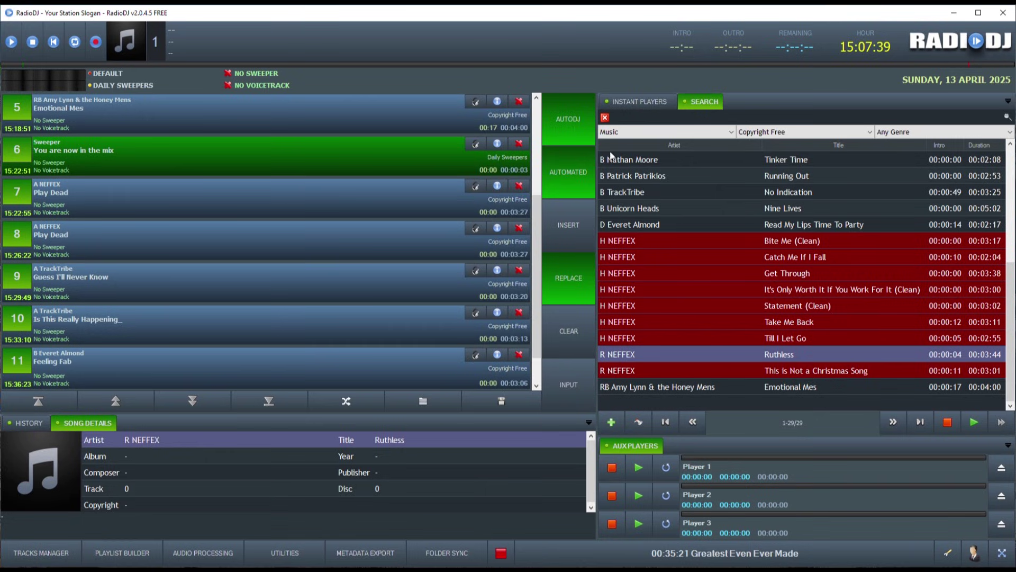
Step: Filter search to Voice caller clips, load three into Aux Players 1–3, and play Aux 1 and 2
click(617, 133)
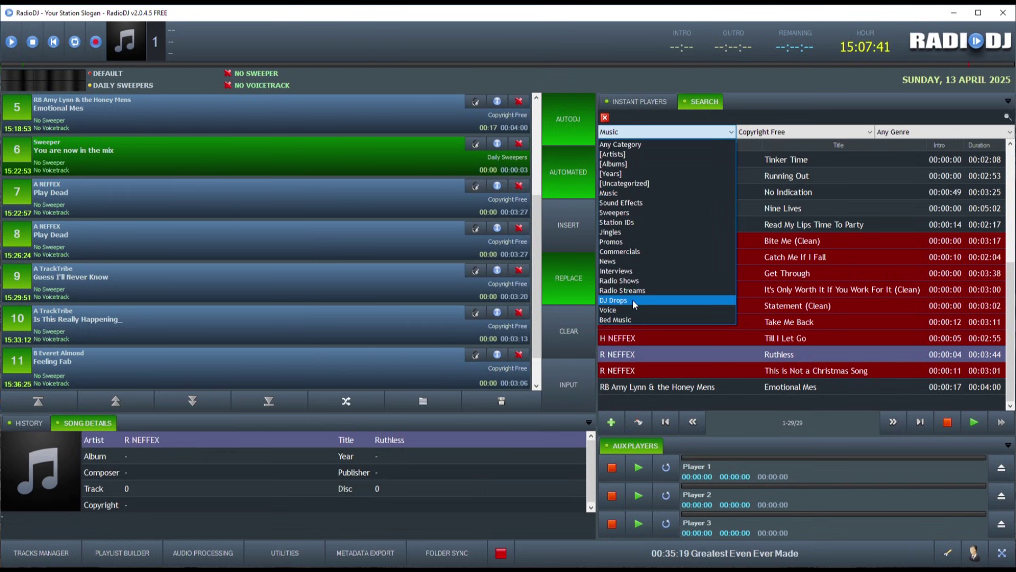
click(634, 308)
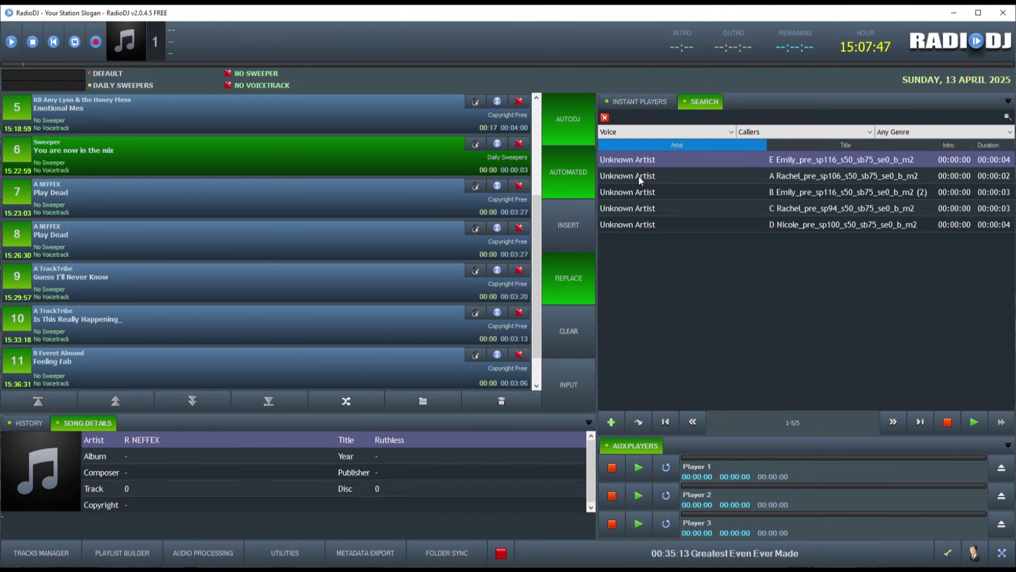
drag(638, 175, 719, 468)
drag(639, 193, 708, 497)
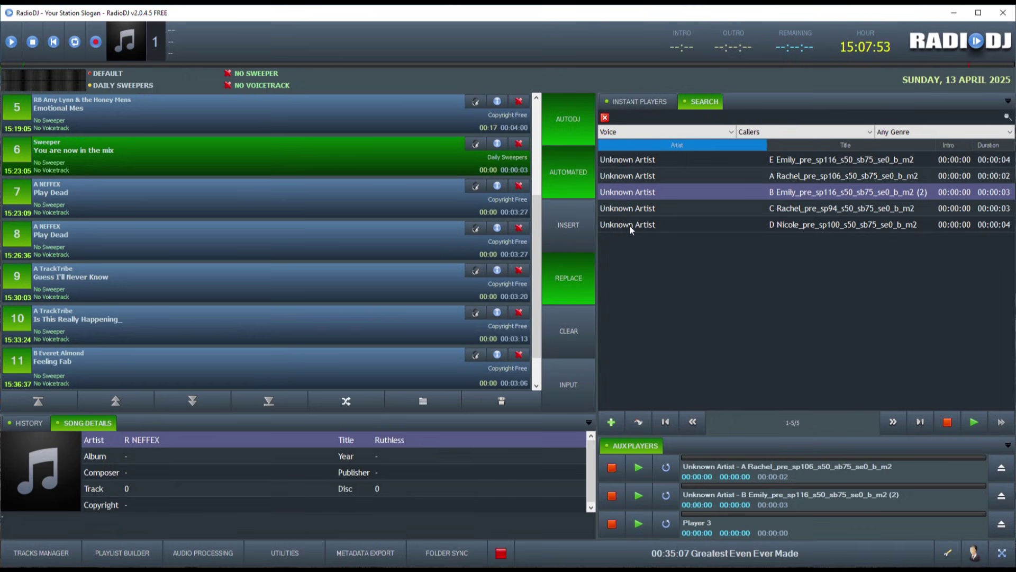
drag(626, 210, 722, 519)
click(639, 468)
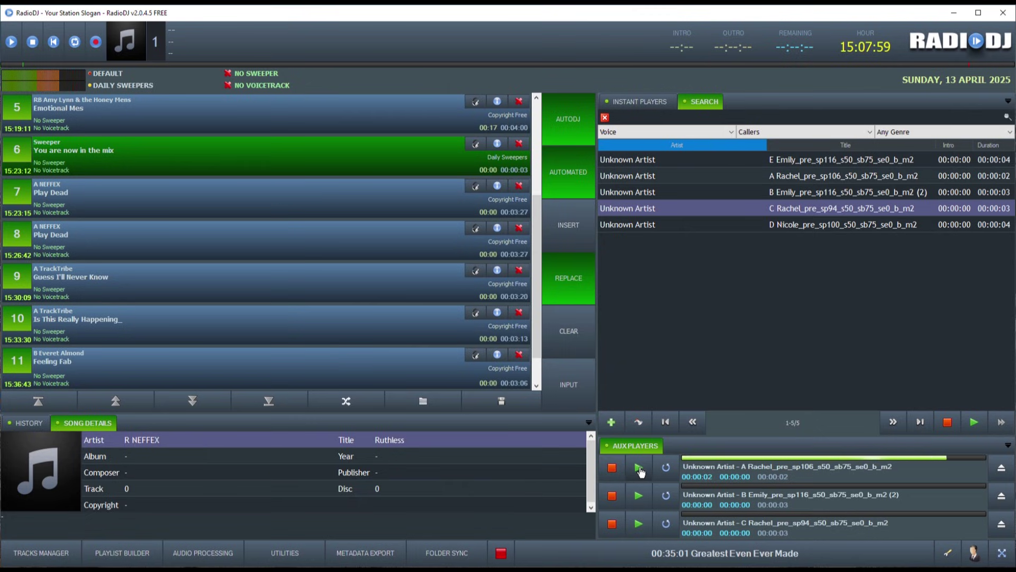
click(639, 497)
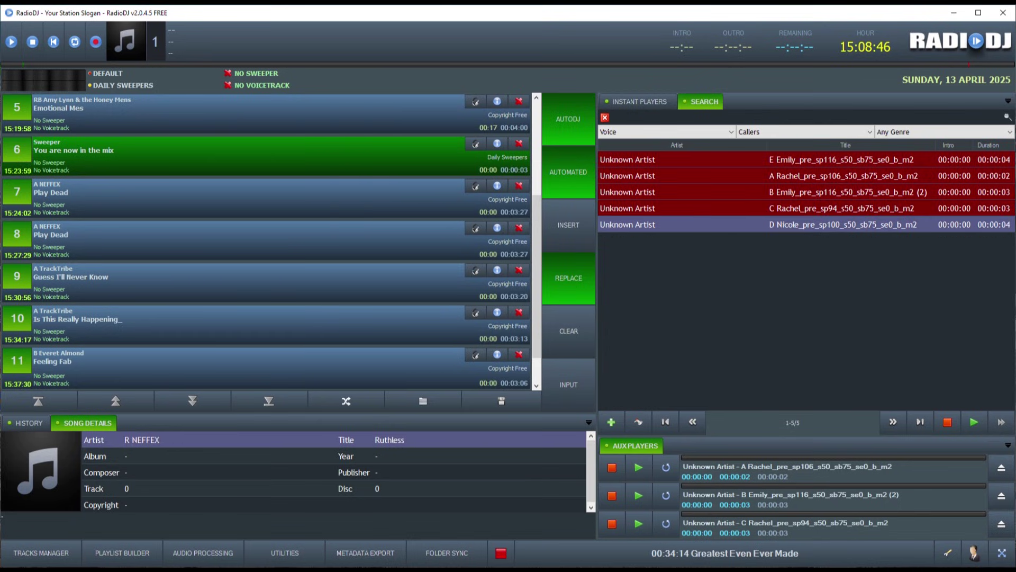
Step: Set RadioDJ's Main 1 sound output device to CABLE Input in Options > Sound Devices
click(948, 552)
click(301, 265)
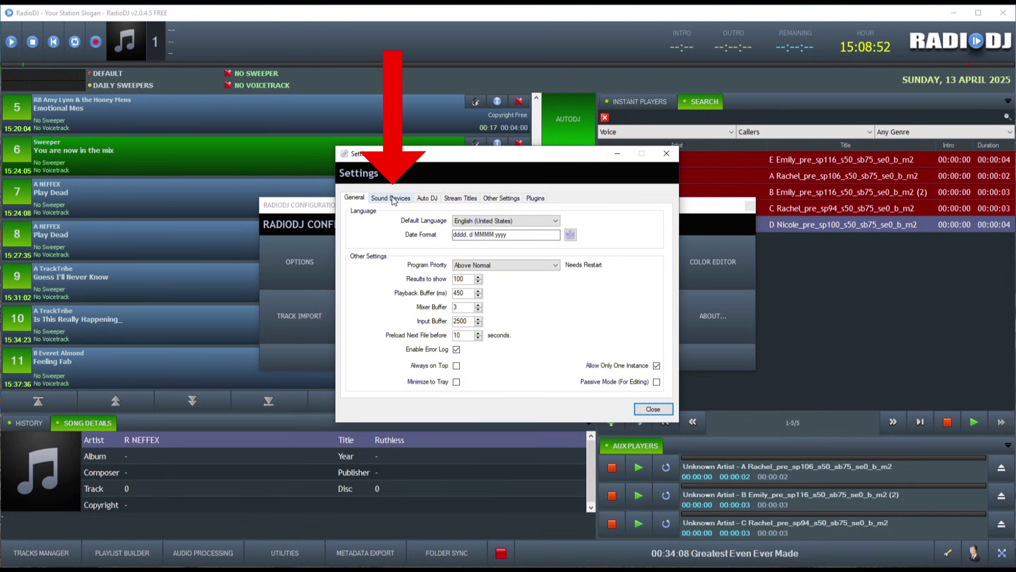
click(392, 198)
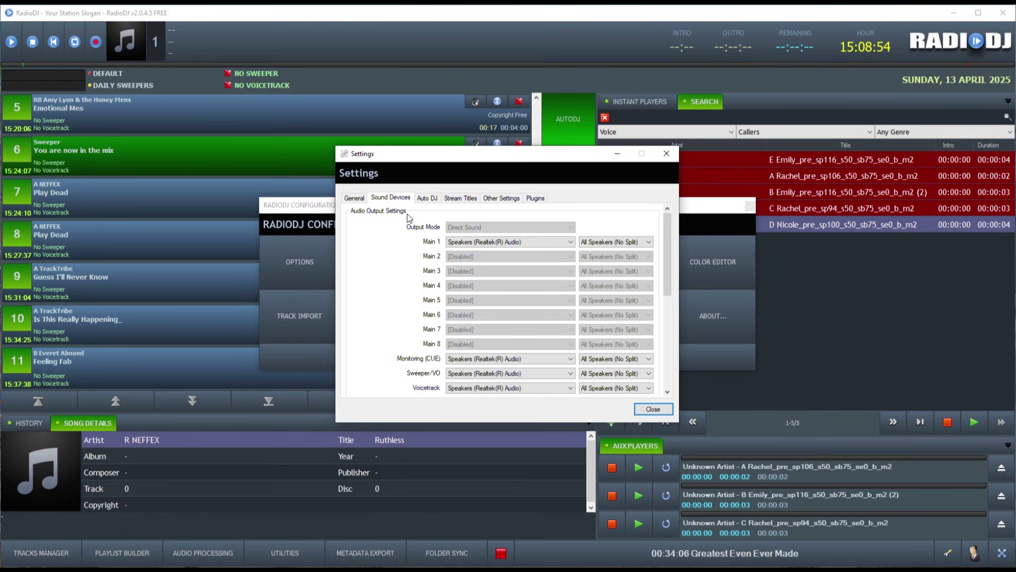
click(566, 243)
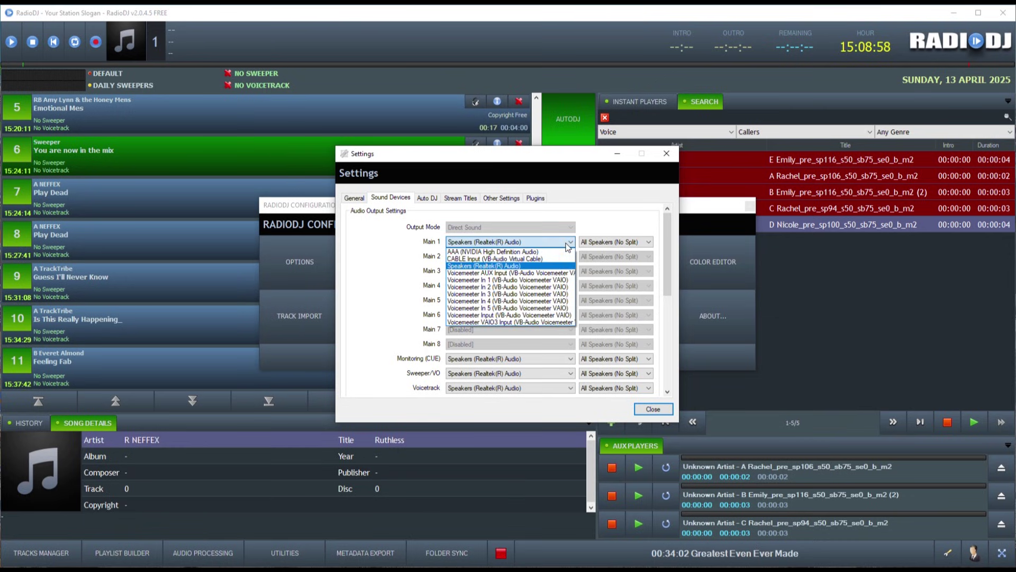
click(567, 244)
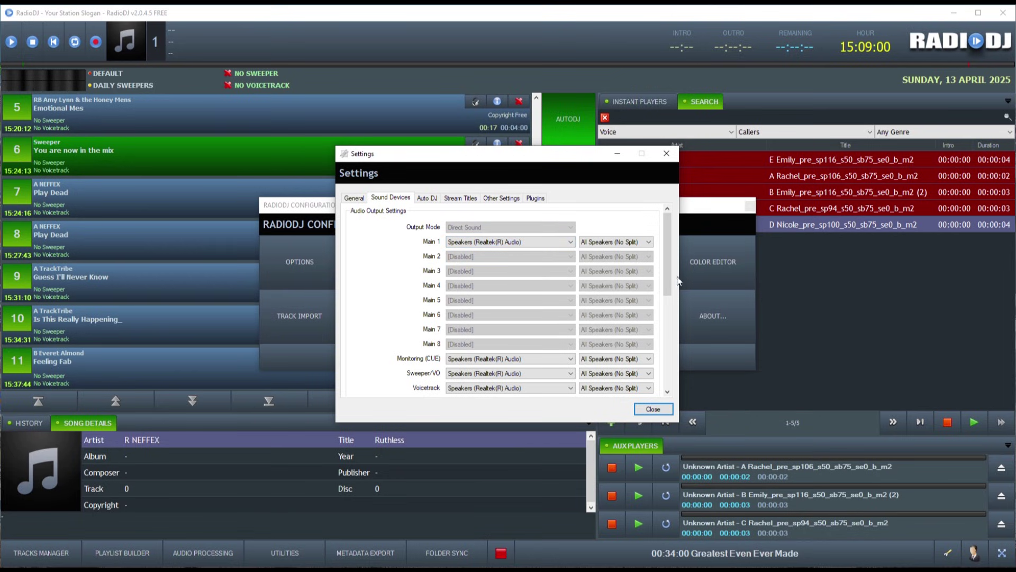
scroll(668, 278, down, 3)
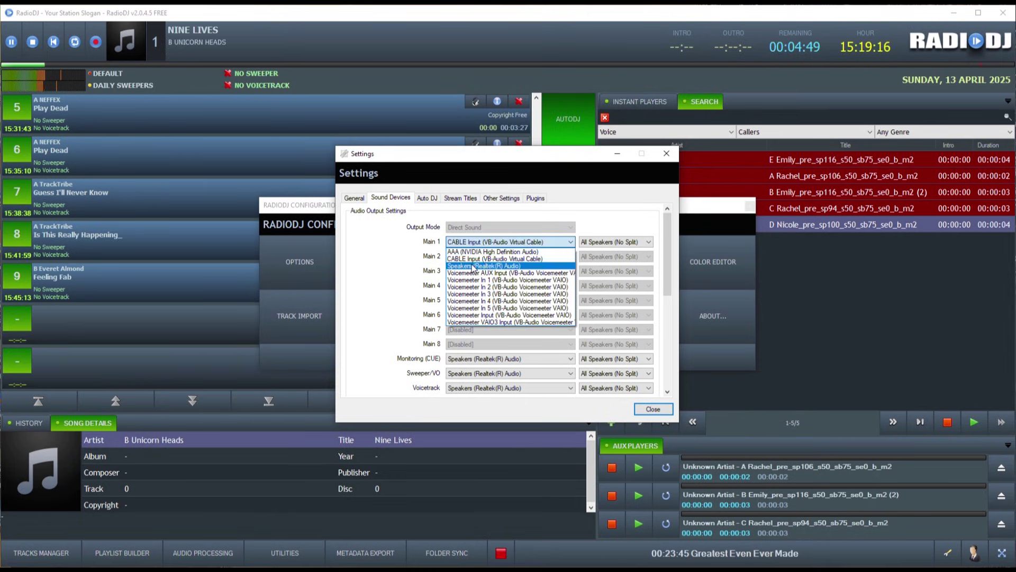
click(473, 266)
click(653, 409)
click(598, 332)
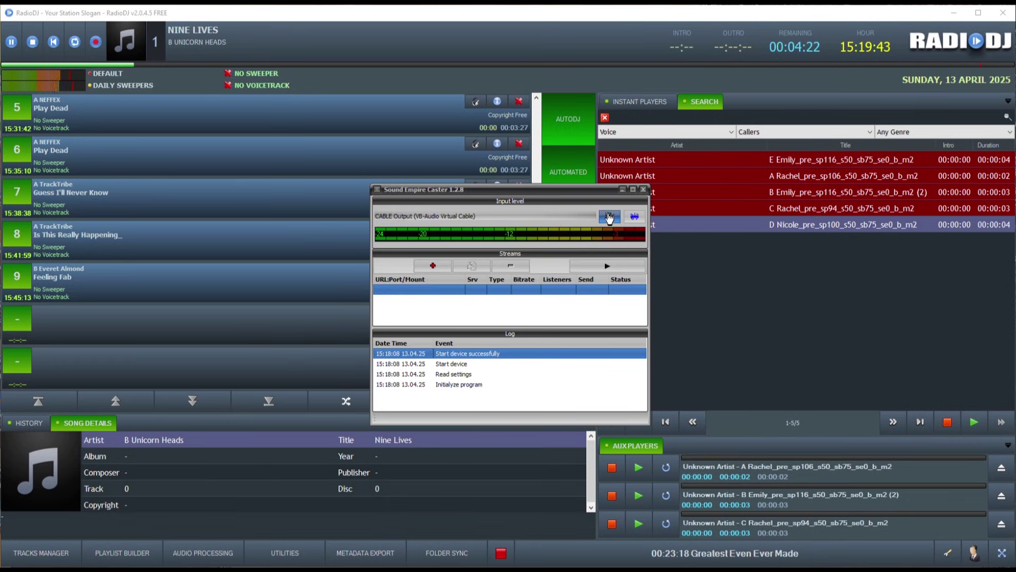
Step: Set Sound Empire Caster's capture device to Stereo Mix (Realtek(R) Audio) and save
click(609, 217)
click(596, 254)
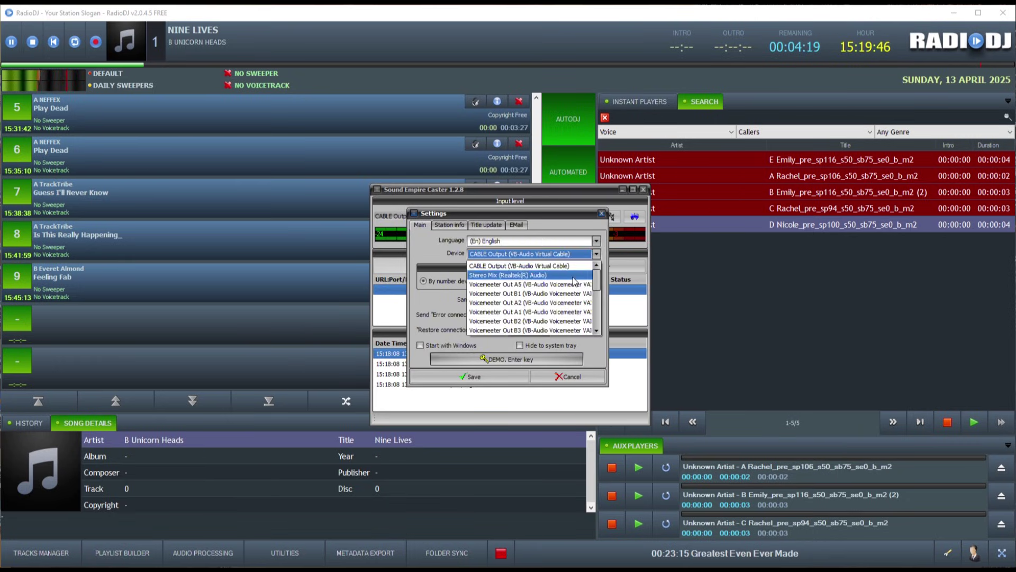
click(574, 275)
click(473, 376)
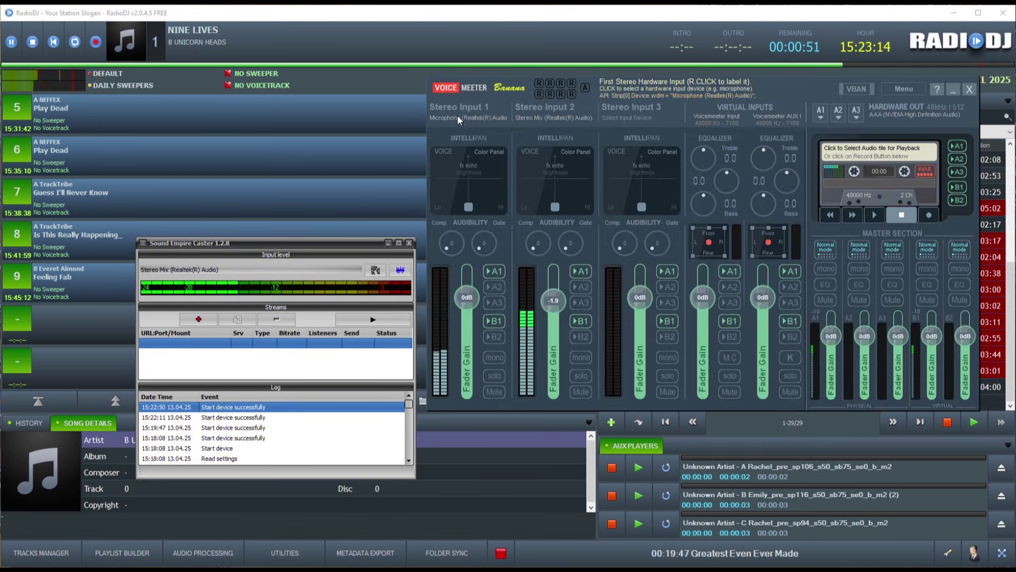
Step: In Voicemeeter, assign Stereo Mix to Stereo Input 2, set Stereo Input 1, and route A1 to CABLE Input
click(562, 115)
click(735, 182)
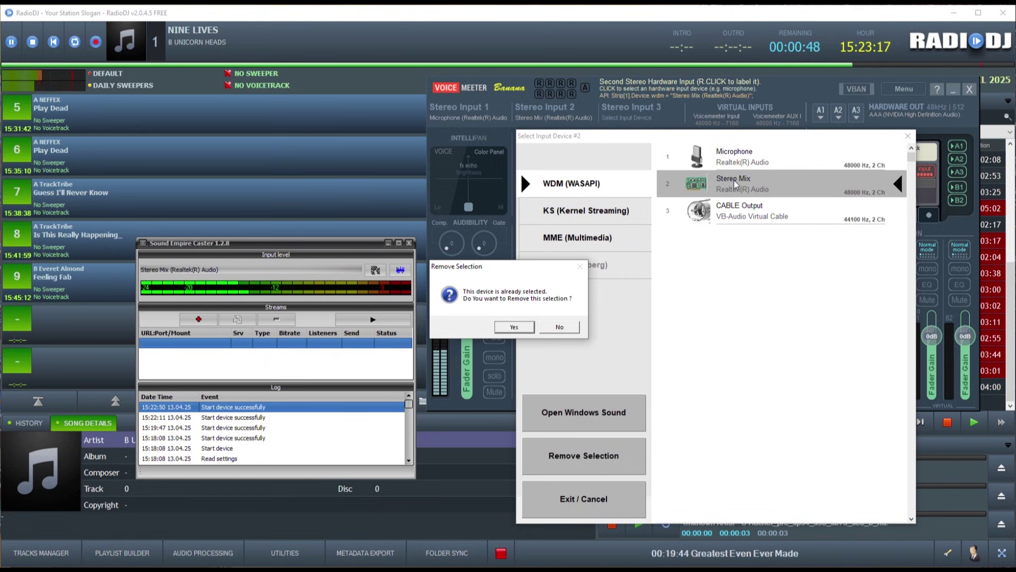
click(514, 326)
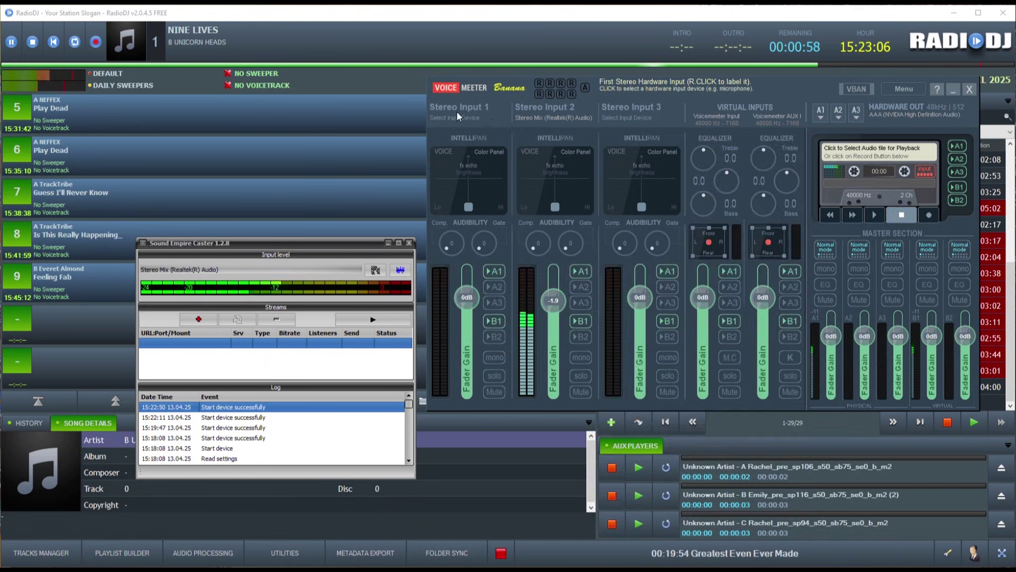
click(456, 113)
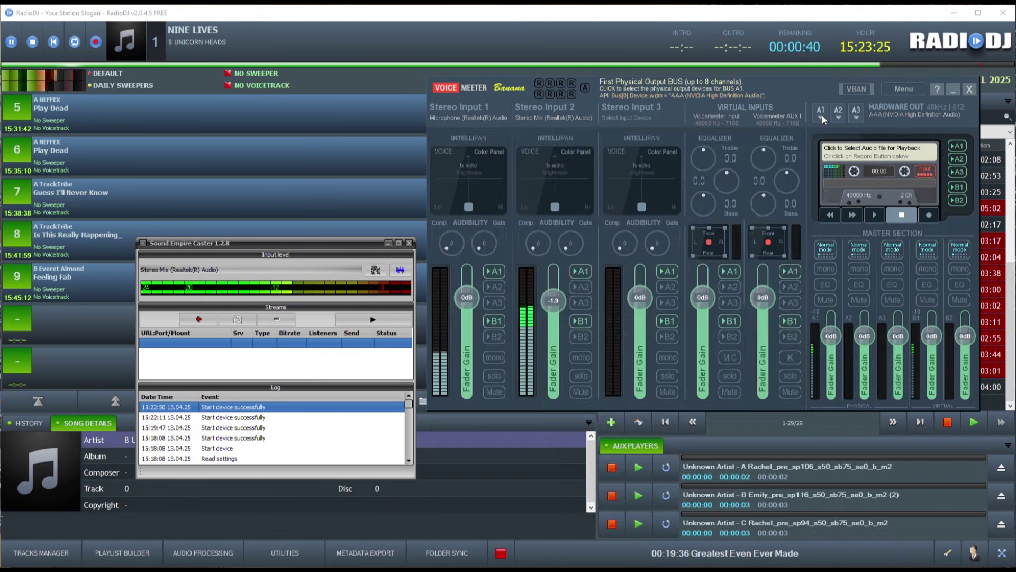
click(821, 114)
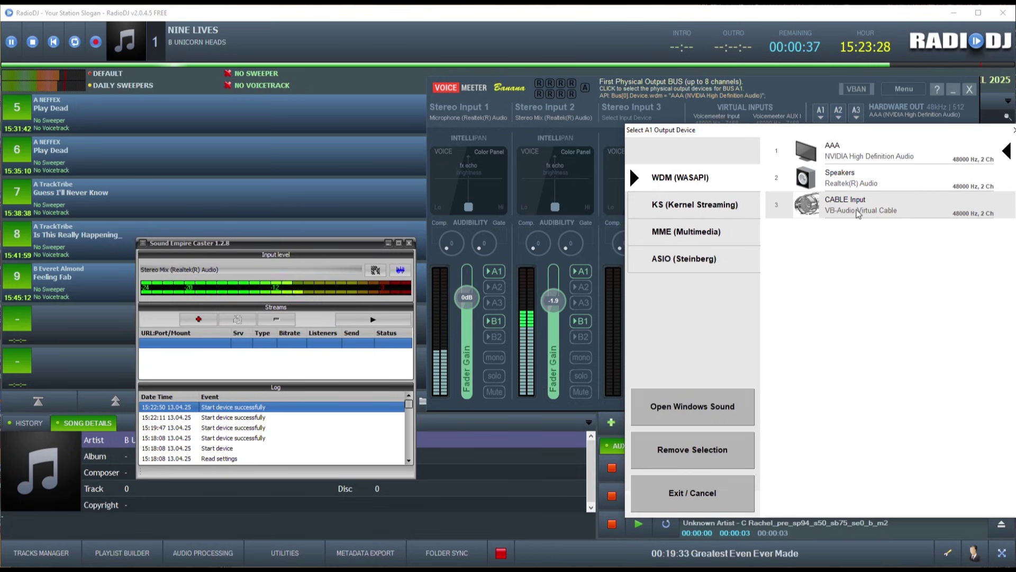
click(858, 211)
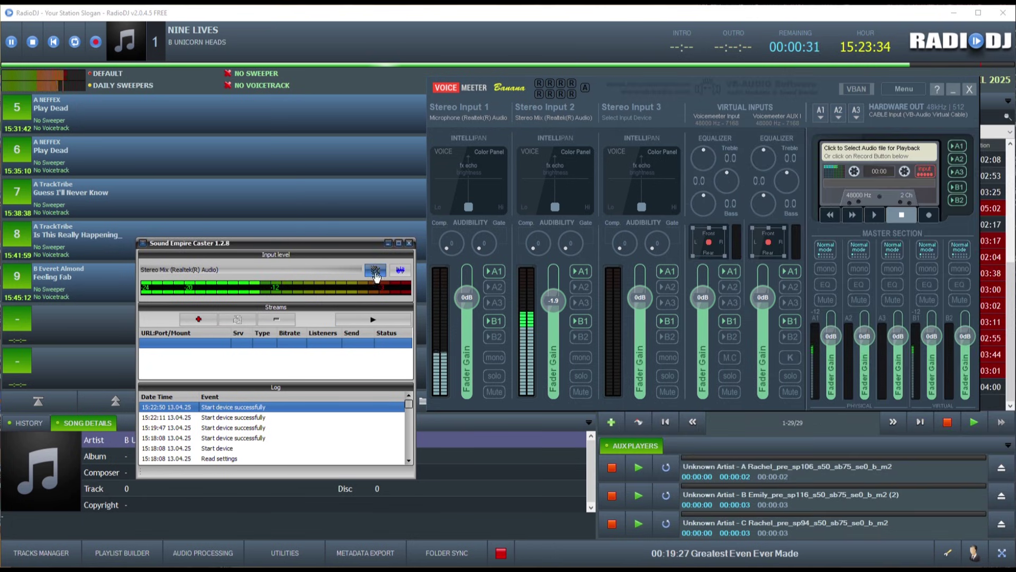
Step: Switch the caster's capture device to CABLE Output and lower Stereo Input 2 gain to about -5 dB
click(376, 272)
click(596, 254)
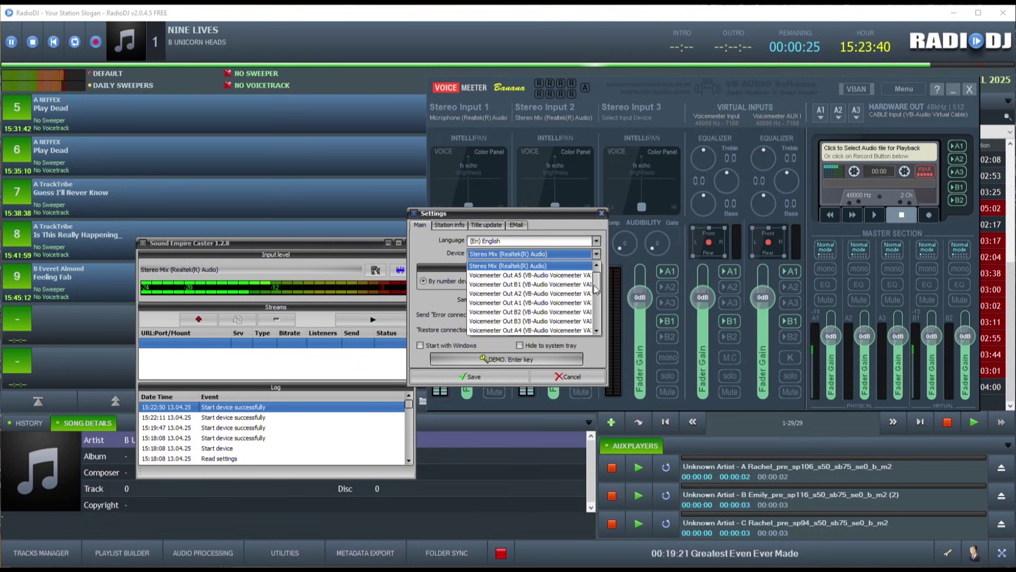
scroll(594, 285, down, 3)
click(553, 288)
click(483, 374)
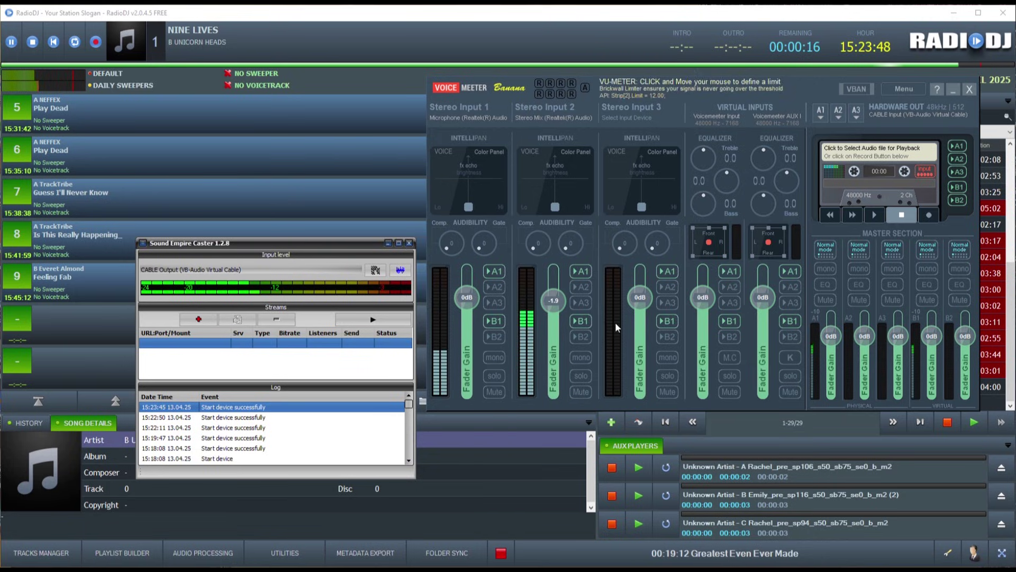
mouse_move(552, 300)
mouse_down()
mouse_move(551, 377)
mouse_move(542, 295)
mouse_up()
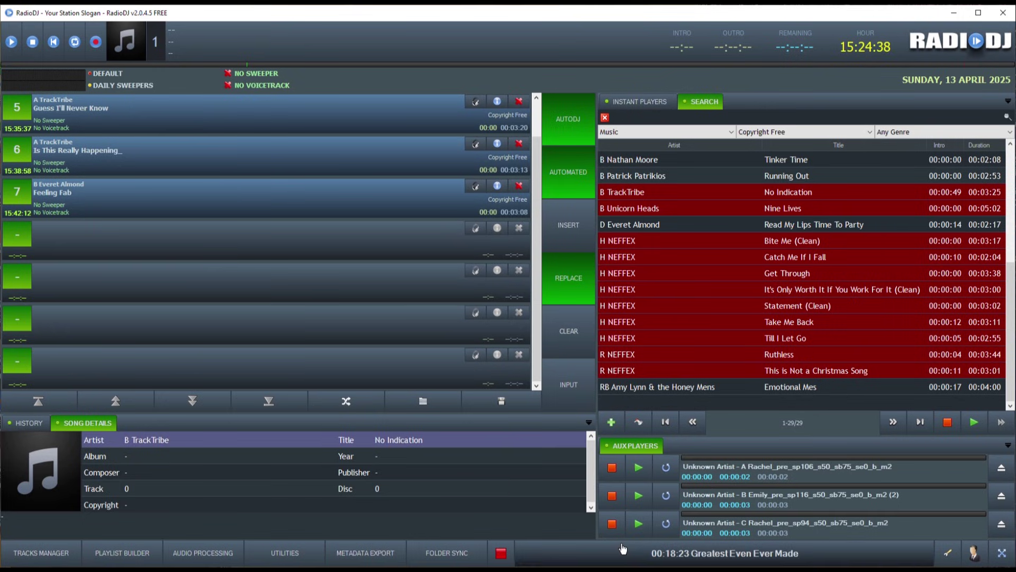
Step: Review the compressor, equalizer and AGC audio processing settings, then resume playback
click(199, 553)
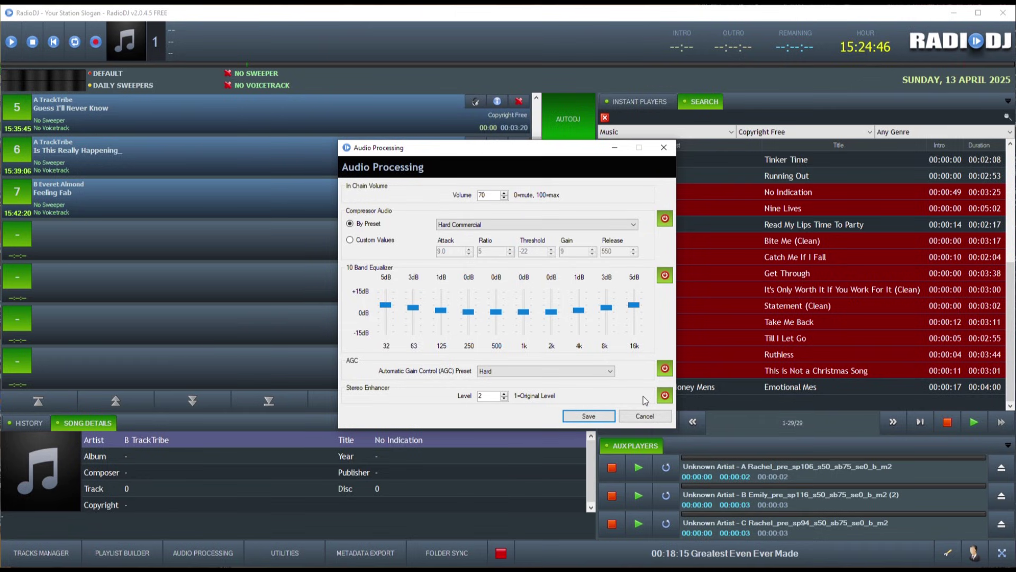
click(602, 415)
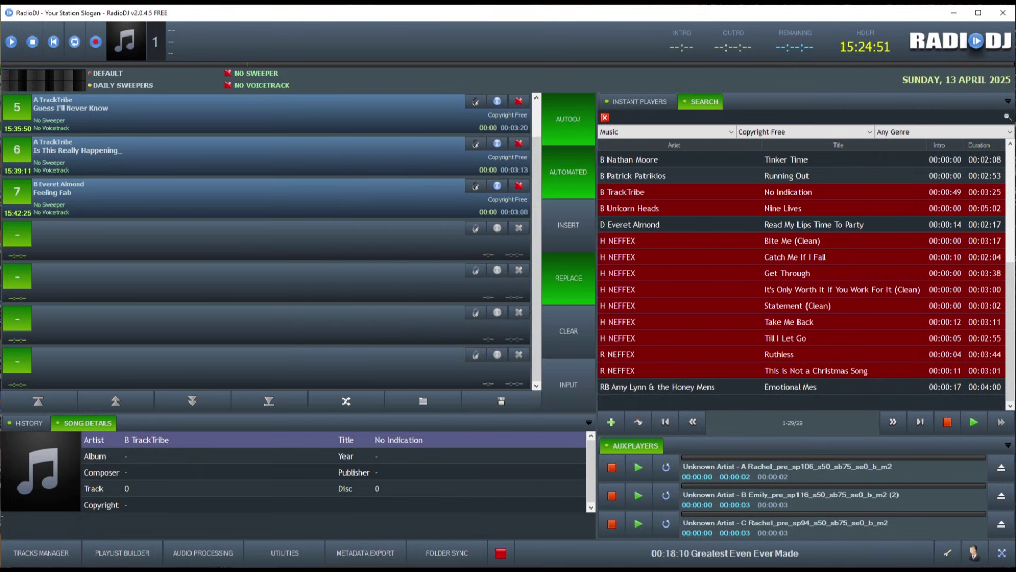
click(11, 42)
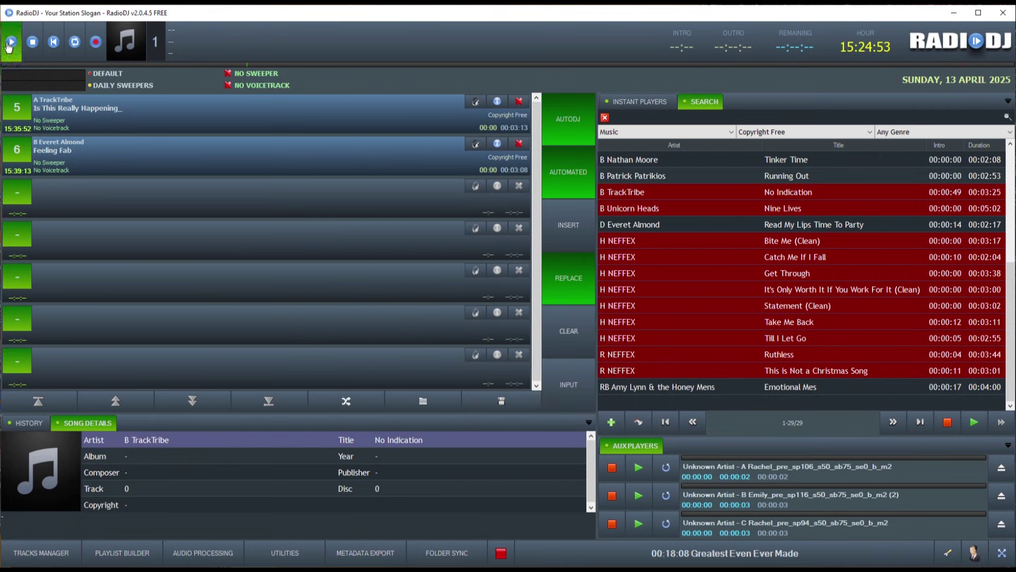